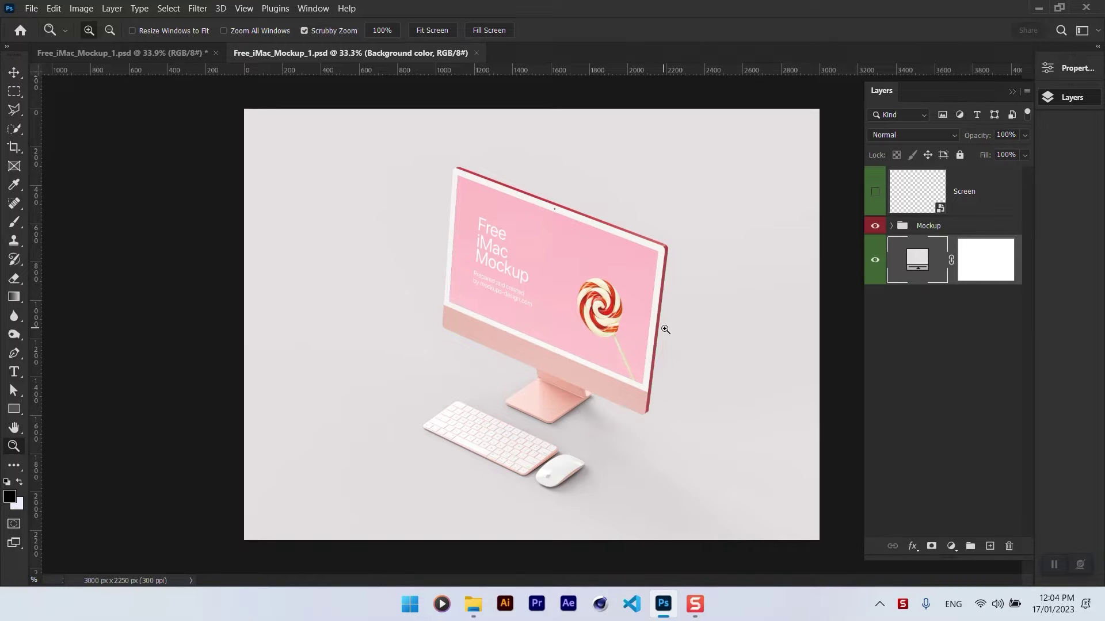
Look at the finished mockup with pages floating around the iMac, and return to the unedited mockup document.
{"action": "left_click", "coordinate": [174, 53]}
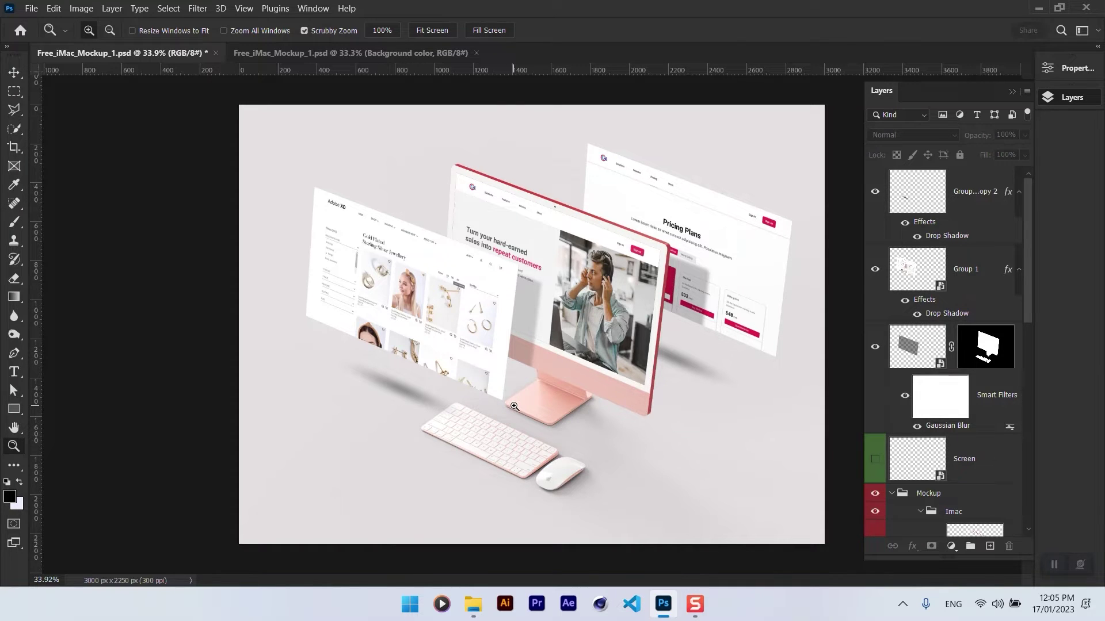
{"action": "left_click", "coordinate": [408, 55]}
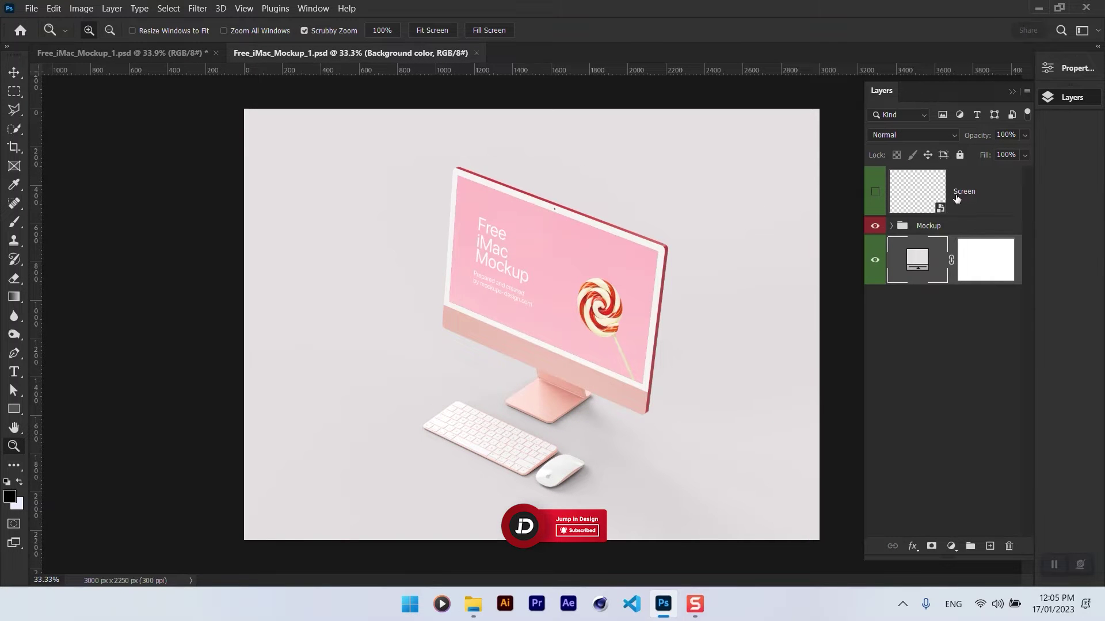
Open the Screen smart object's contents, duplicate its Group 1 artwork into Free_iMac_Mockup_1.psd, and return to that document.
{"action": "double_click", "coordinate": [905, 192]}
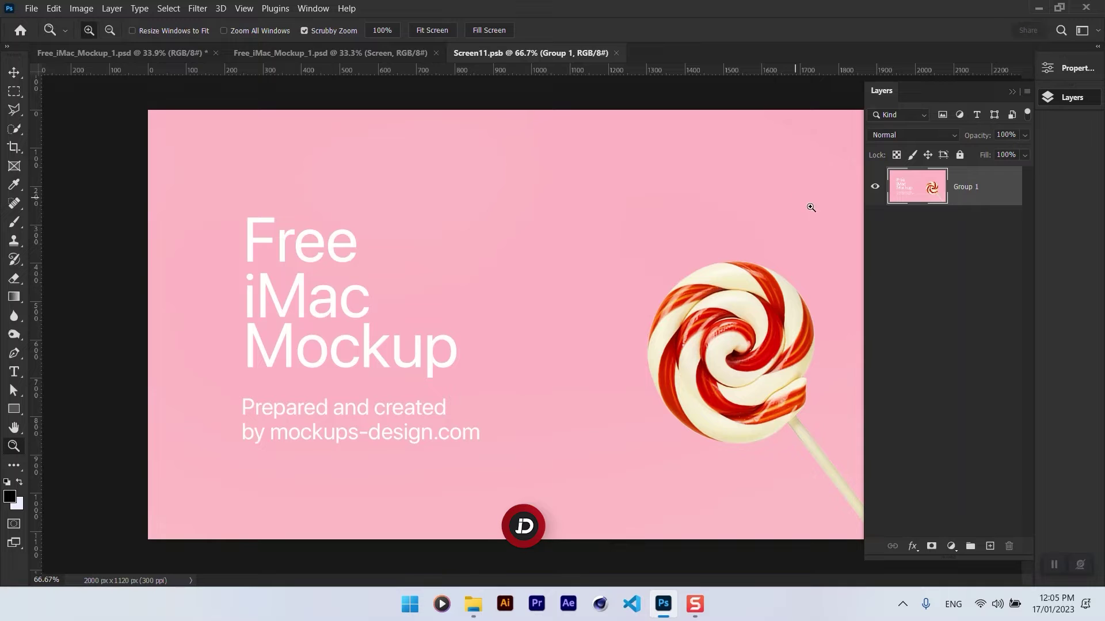
{"action": "right_click", "coordinate": [971, 186]}
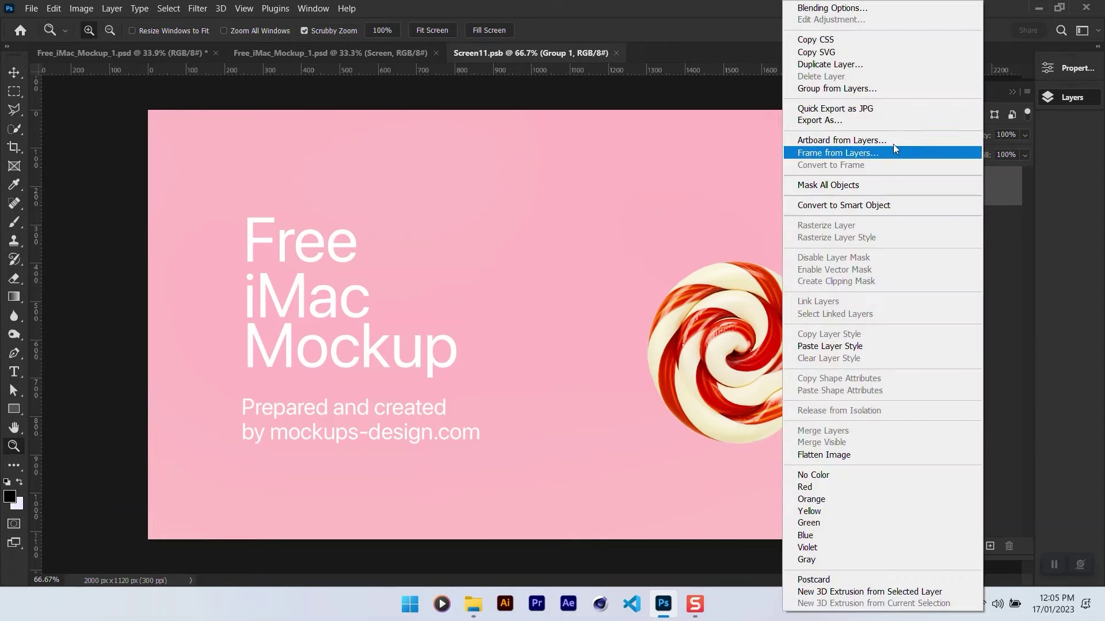
{"action": "left_click", "coordinate": [827, 65]}
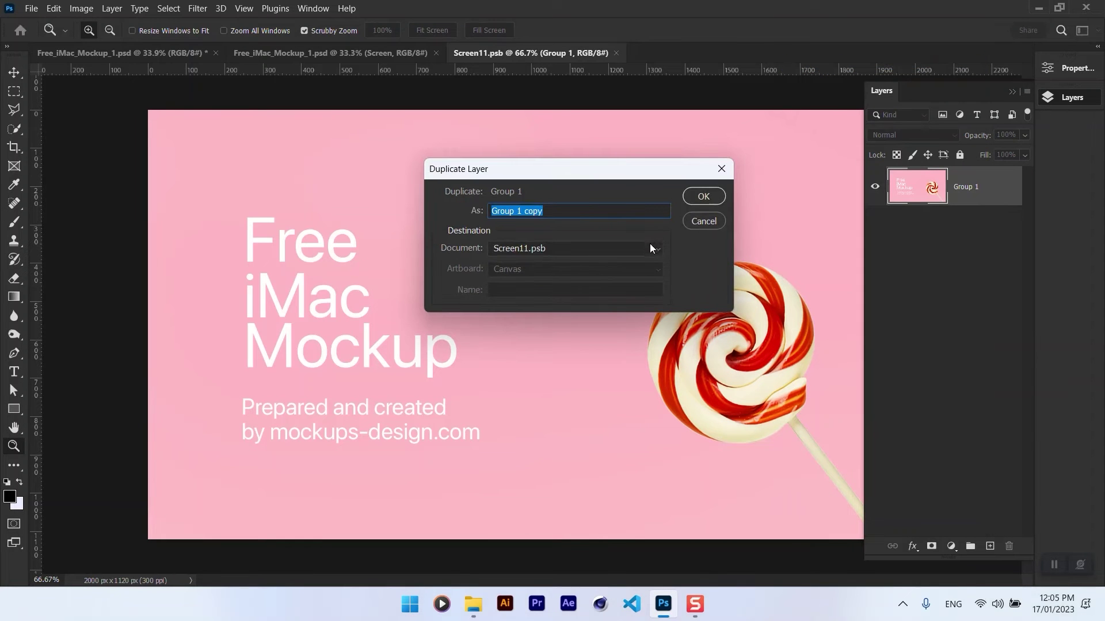
{"action": "left_click", "coordinate": [652, 247]}
{"action": "left_click", "coordinate": [532, 277]}
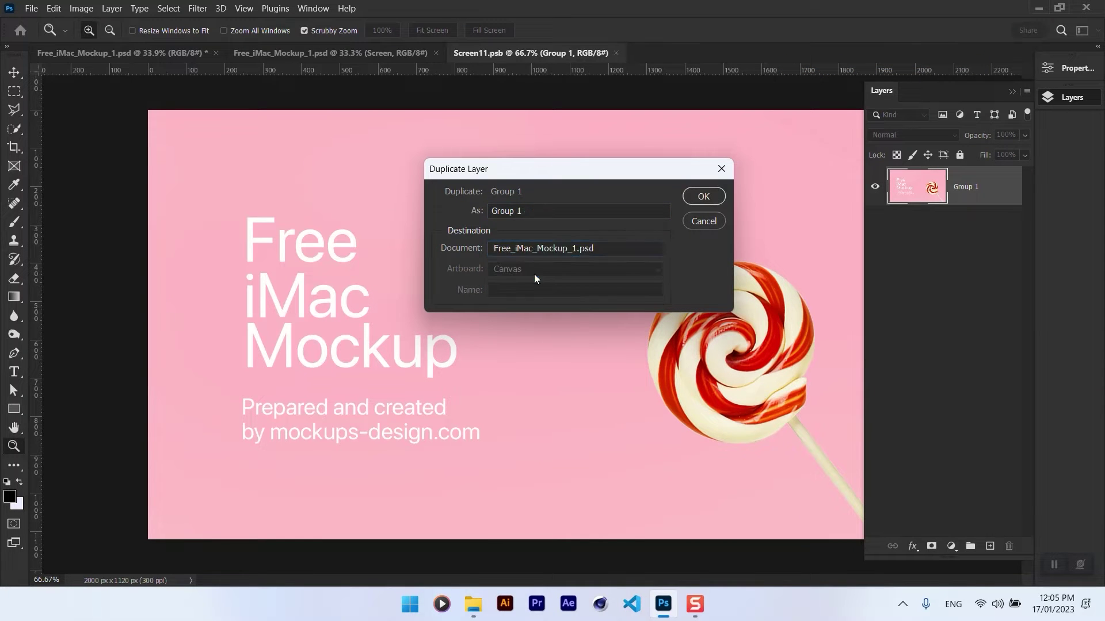
{"action": "left_click", "coordinate": [695, 202]}
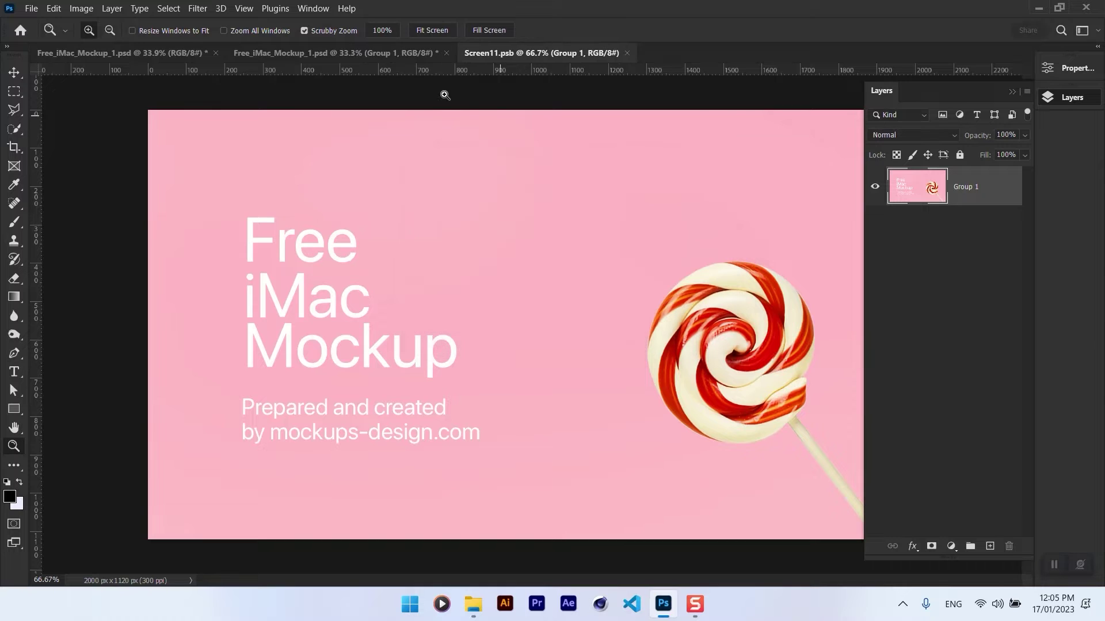
{"action": "left_click", "coordinate": [395, 54]}
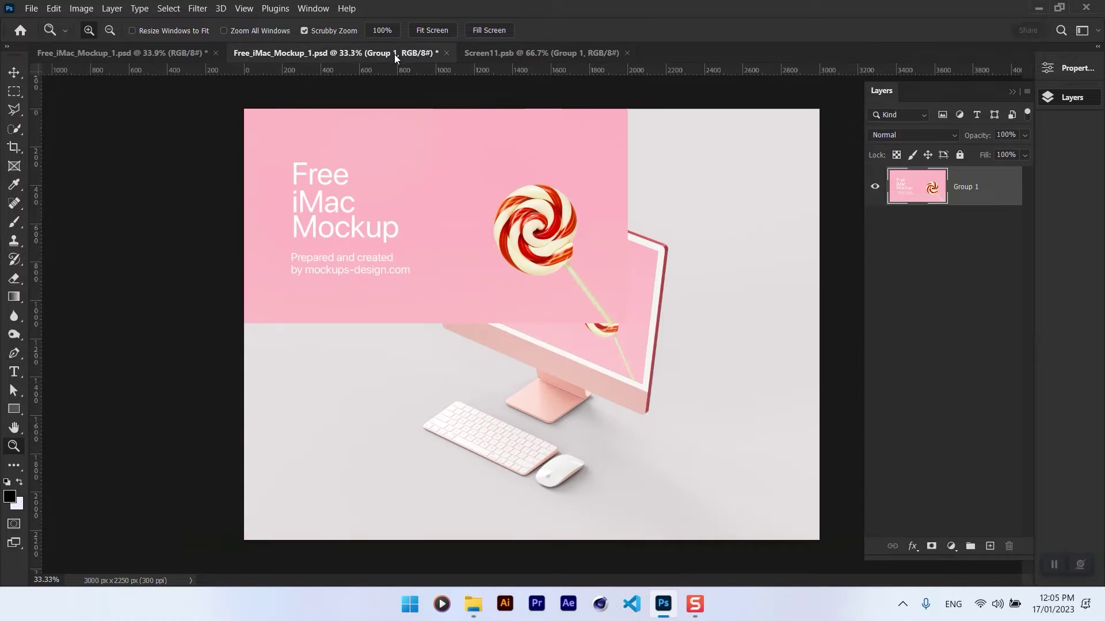
Duplicate the Group 1 layer and rename the lower of the two artwork layers as B page.
{"action": "left_click", "coordinate": [13, 71]}
{"action": "left_click_drag", "start_coordinate": [973, 202], "coordinate": [989, 547]}
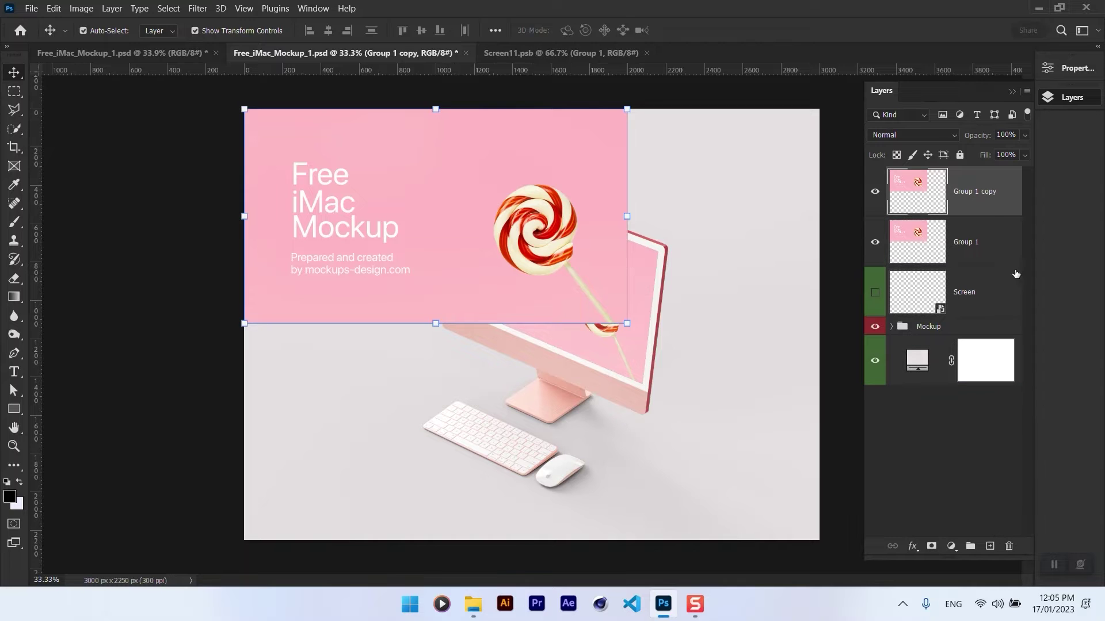
{"action": "double_click", "coordinate": [964, 241]}
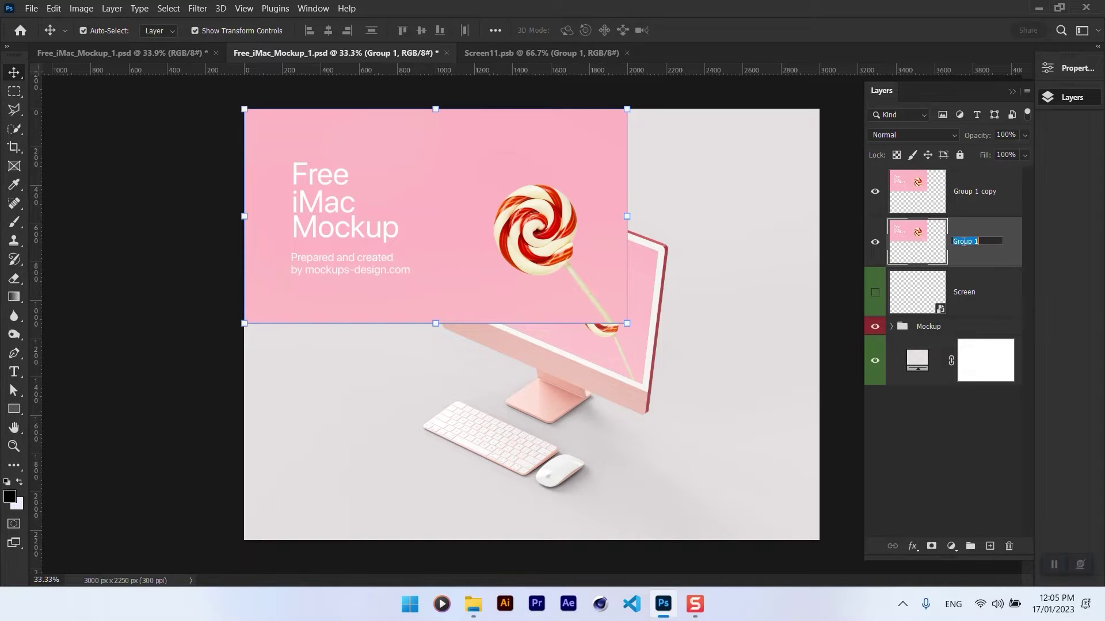
{"action": "type", "text": "B page"}
{"action": "key", "text": "Return"}
Rename the upper artwork copy as F page and the Screen layer as M page.
{"action": "double_click", "coordinate": [967, 192]}
{"action": "type", "text": "F page"}
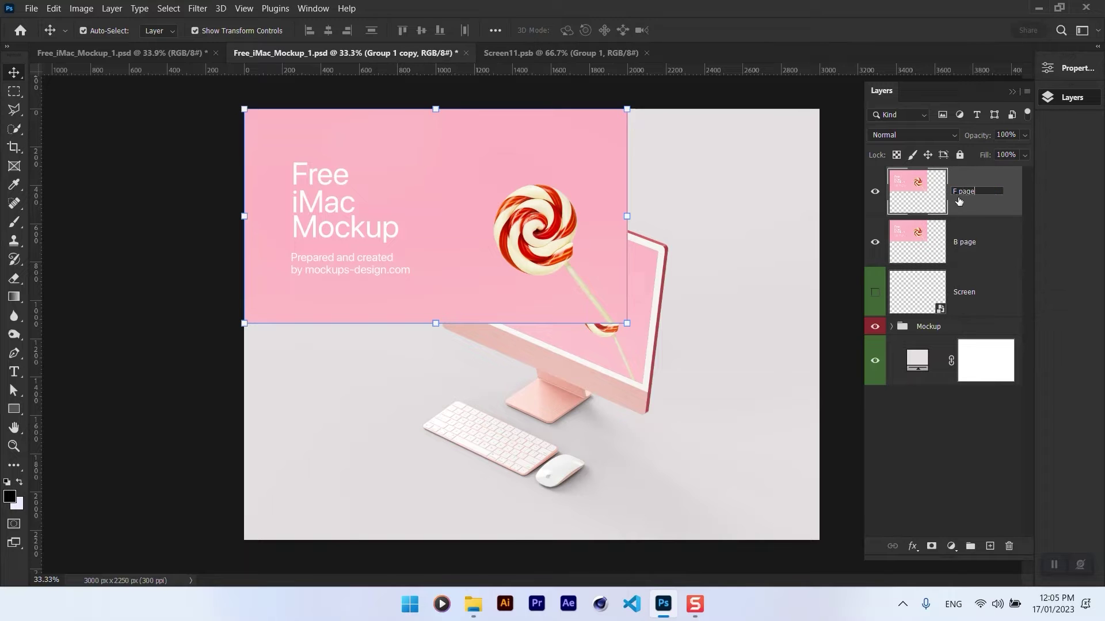
{"action": "key", "text": "Return"}
{"action": "double_click", "coordinate": [964, 292]}
{"action": "type", "text": "M page"}
{"action": "key", "text": "Return"}
Convert the F page and B page layers to separate smart objects.
{"action": "left_click", "coordinate": [956, 193]}
{"action": "right_click", "coordinate": [990, 194]}
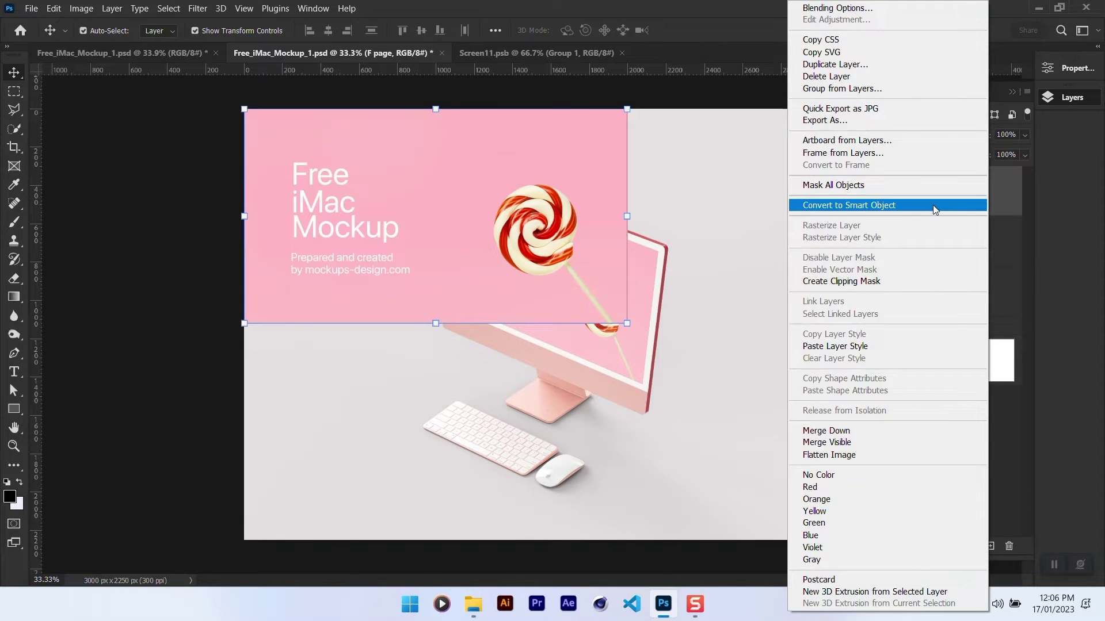
{"action": "right_click", "coordinate": [1001, 194]}
{"action": "left_click", "coordinate": [866, 206]}
{"action": "right_click", "coordinate": [978, 241]}
{"action": "left_click", "coordinate": [847, 206]}
Hide the B page layer and move the F page artwork over the iMac.
{"action": "left_click", "coordinate": [941, 201]}
{"action": "left_click", "coordinate": [875, 243]}
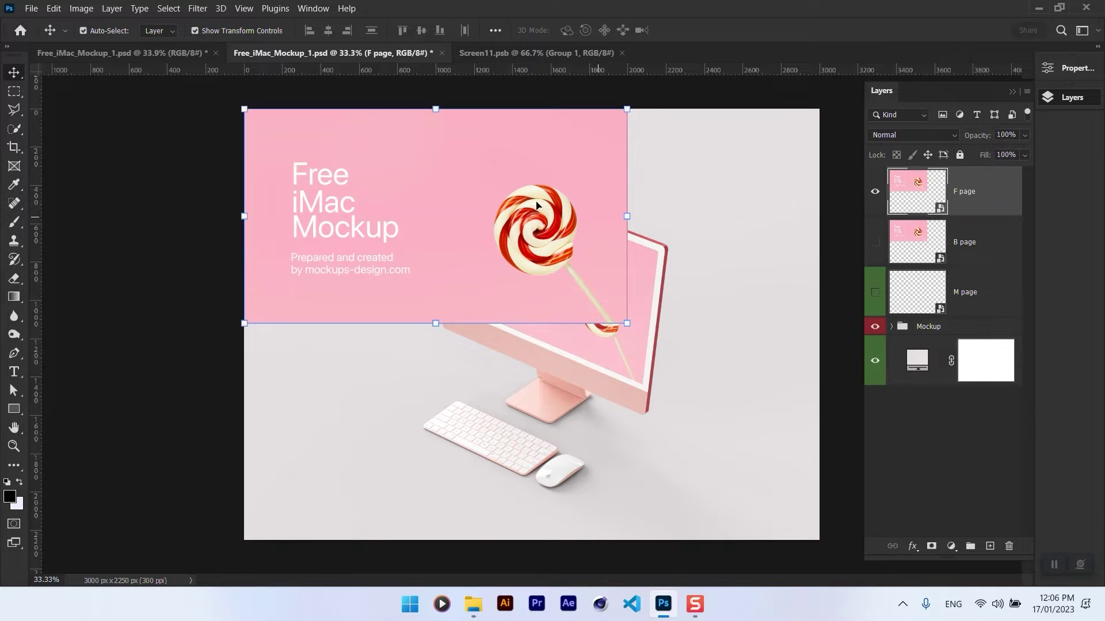
{"action": "left_click_drag", "start_coordinate": [591, 220], "coordinate": [738, 301]}
{"action": "key", "text": "ctrl"}
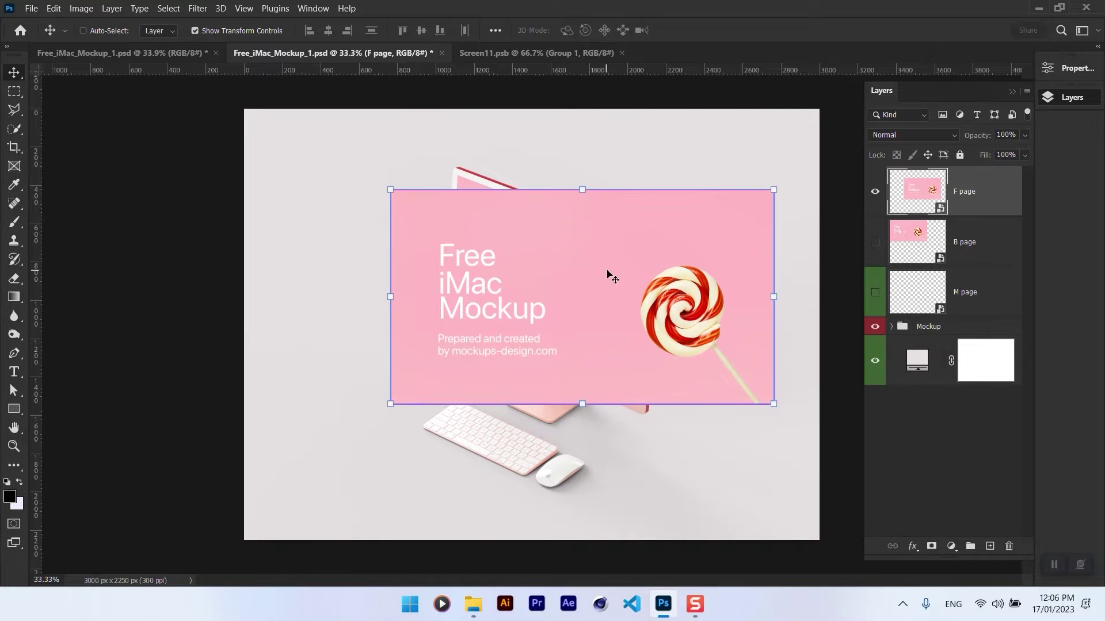
Distort the F page artwork so its two left corners meet the left corners of the iMac screen.
{"action": "key", "text": "ctrl+t"}
{"action": "right_click", "coordinate": [592, 242]}
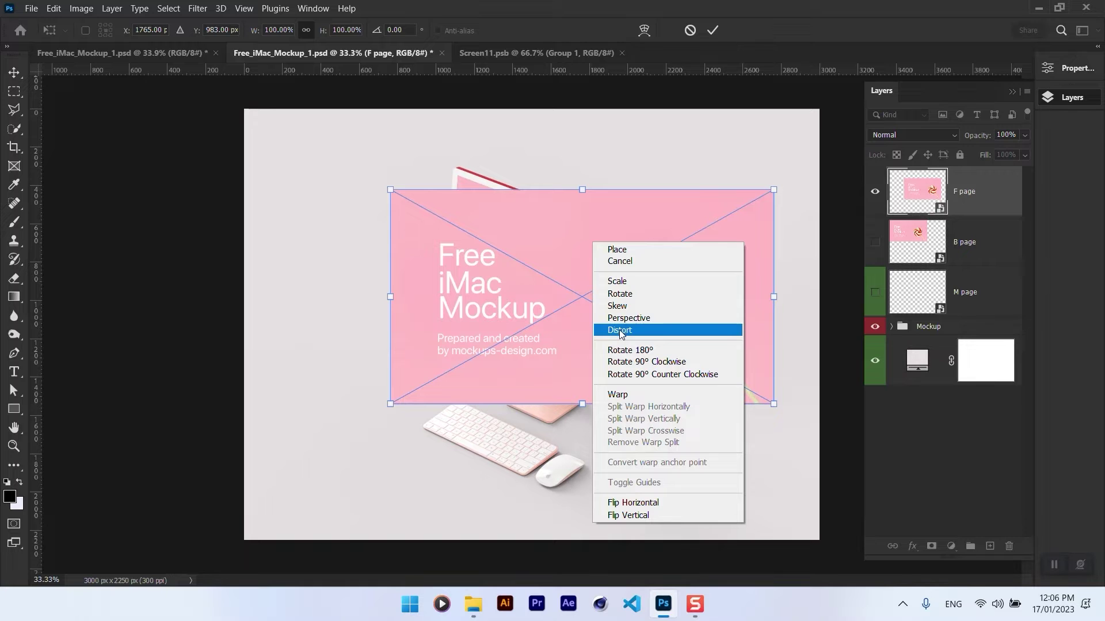
{"action": "left_click", "coordinate": [619, 330]}
{"action": "scroll", "coordinate": [391, 190], "scroll_direction": "up", "scroll_amount": 3}
{"action": "left_click_drag", "start_coordinate": [382, 192], "coordinate": [503, 171]}
{"action": "left_click_drag", "start_coordinate": [528, 464], "coordinate": [538, 352]}
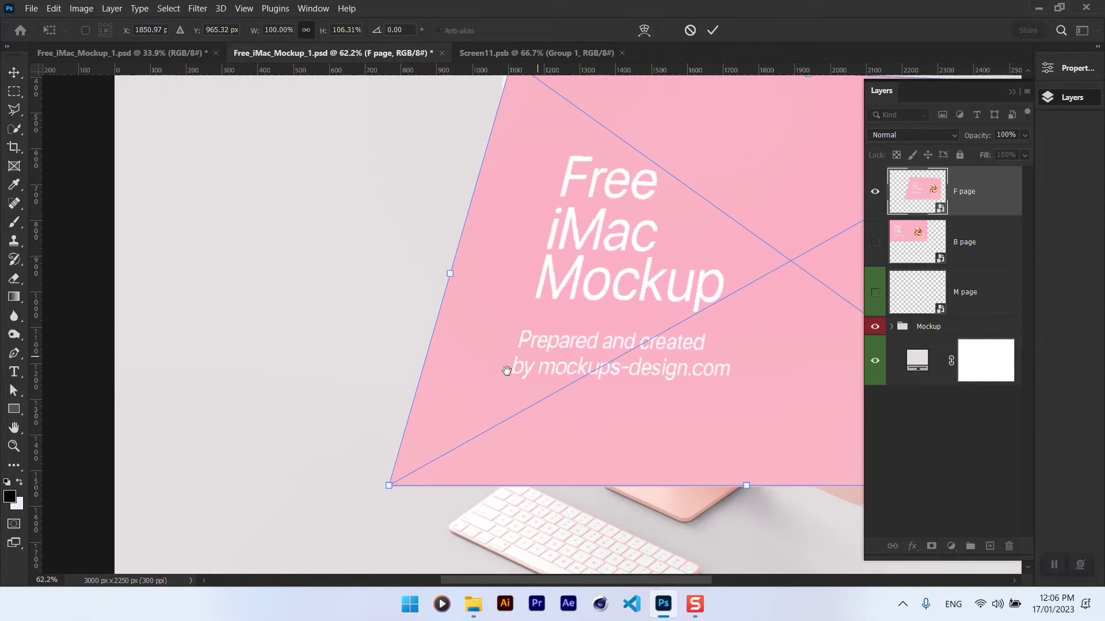
{"action": "left_click_drag", "start_coordinate": [389, 486], "coordinate": [496, 296]}
Distort the right corners of F page onto the iMac screen's right corners and apply the transform.
{"action": "left_click_drag", "start_coordinate": [769, 417], "coordinate": [491, 332]}
{"action": "scroll", "coordinate": [490, 332], "scroll_direction": "down", "scroll_amount": 1}
{"action": "left_click_drag", "start_coordinate": [787, 393], "coordinate": [570, 361]}
{"action": "left_click_drag", "start_coordinate": [632, 260], "coordinate": [640, 343]}
{"action": "left_click_drag", "start_coordinate": [796, 122], "coordinate": [603, 224]}
{"action": "left_click", "coordinate": [712, 31]}
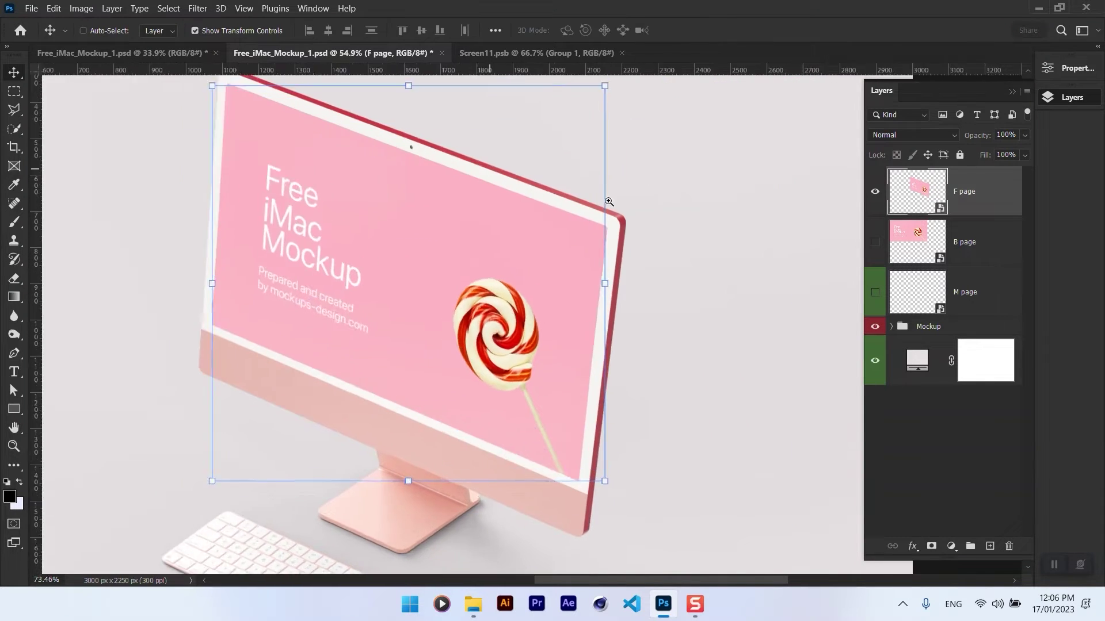
Distort F page again, placing its upper-right corner precisely on the iMac screen's corner.
{"action": "scroll", "coordinate": [587, 203], "scroll_direction": "up", "scroll_amount": 5}
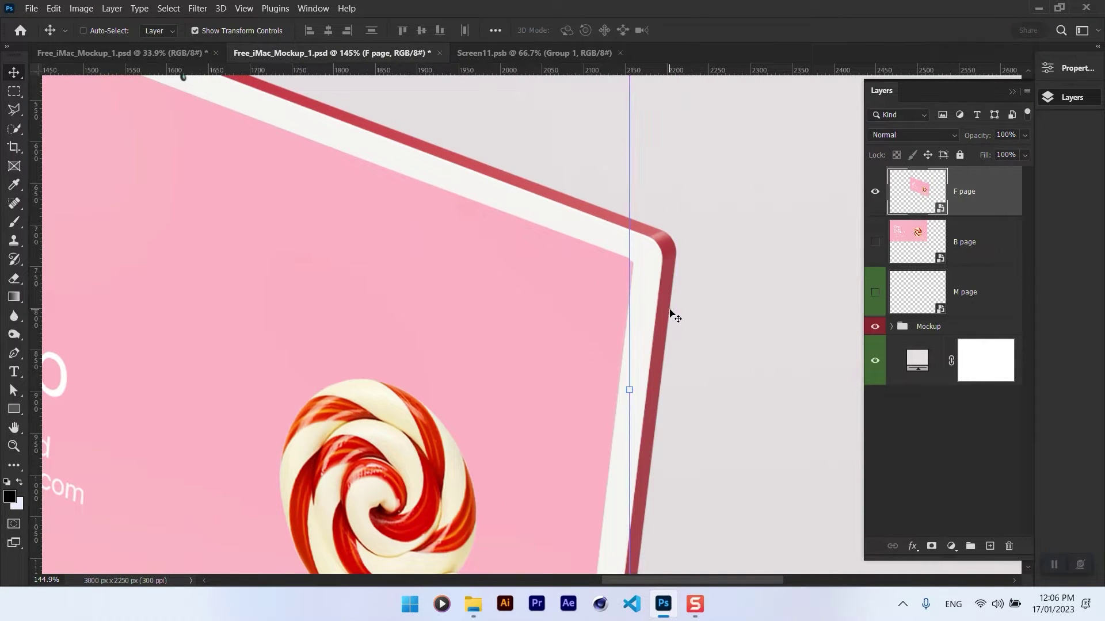
{"action": "key", "text": "ctrl+t"}
{"action": "left_click_drag", "start_coordinate": [631, 261], "coordinate": [714, 259]}
{"action": "right_click", "coordinate": [636, 279]}
{"action": "left_click", "coordinate": [662, 367]}
{"action": "left_click_drag", "start_coordinate": [631, 263], "coordinate": [638, 270]}
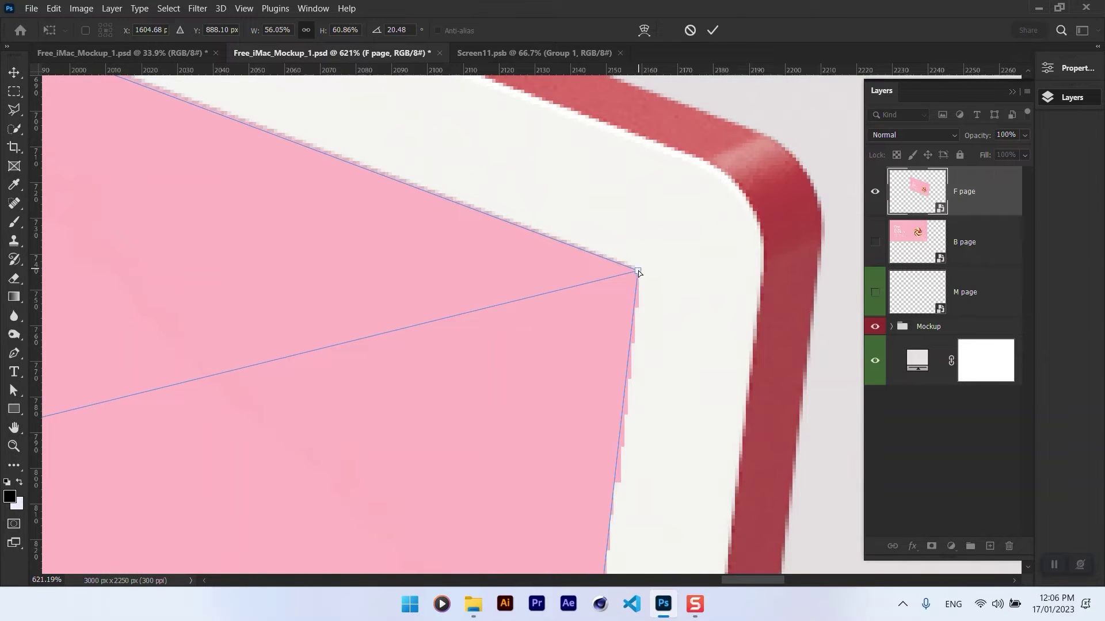
Refine F page's upper-left and lower-left corners to match the iMac screen's edges exactly.
{"action": "scroll", "coordinate": [638, 270], "scroll_direction": "down", "scroll_amount": 8}
{"action": "left_click_drag", "start_coordinate": [311, 191], "coordinate": [387, 197]}
{"action": "left_click_drag", "start_coordinate": [407, 213], "coordinate": [420, 201]}
{"action": "left_click_drag", "start_coordinate": [523, 278], "coordinate": [463, 278]}
{"action": "left_click_drag", "start_coordinate": [547, 555], "coordinate": [507, 76]}
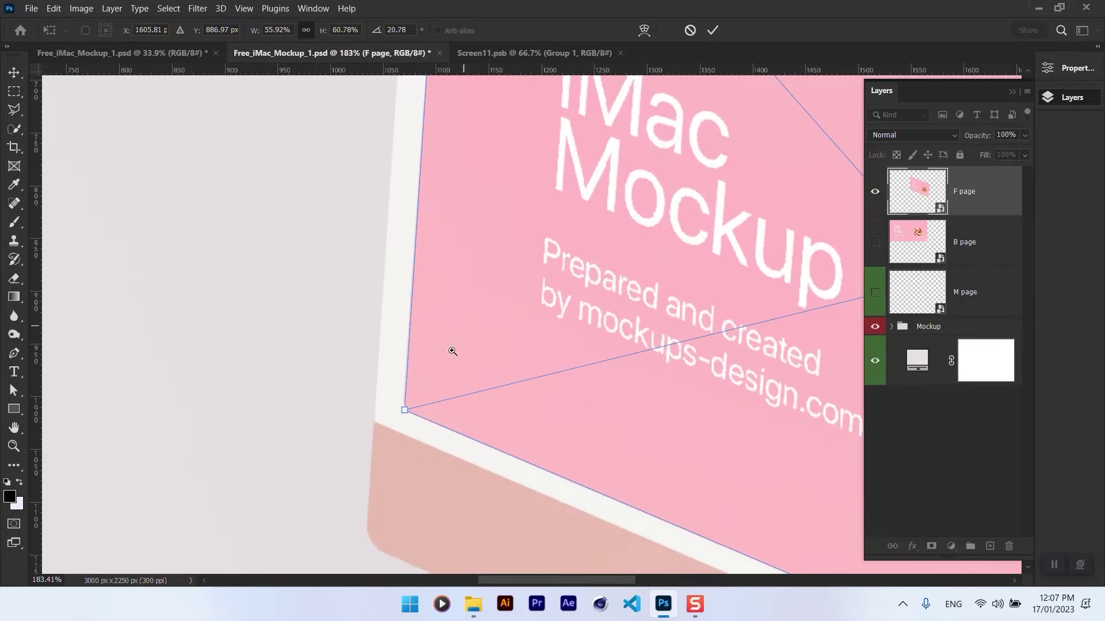
{"action": "left_click_drag", "start_coordinate": [423, 403], "coordinate": [471, 402]}
{"action": "left_click_drag", "start_coordinate": [379, 424], "coordinate": [378, 405]}
Refine F page's lower-right corner against the iMac screen and apply the distortion.
{"action": "scroll", "coordinate": [378, 405], "scroll_direction": "down", "scroll_amount": 8}
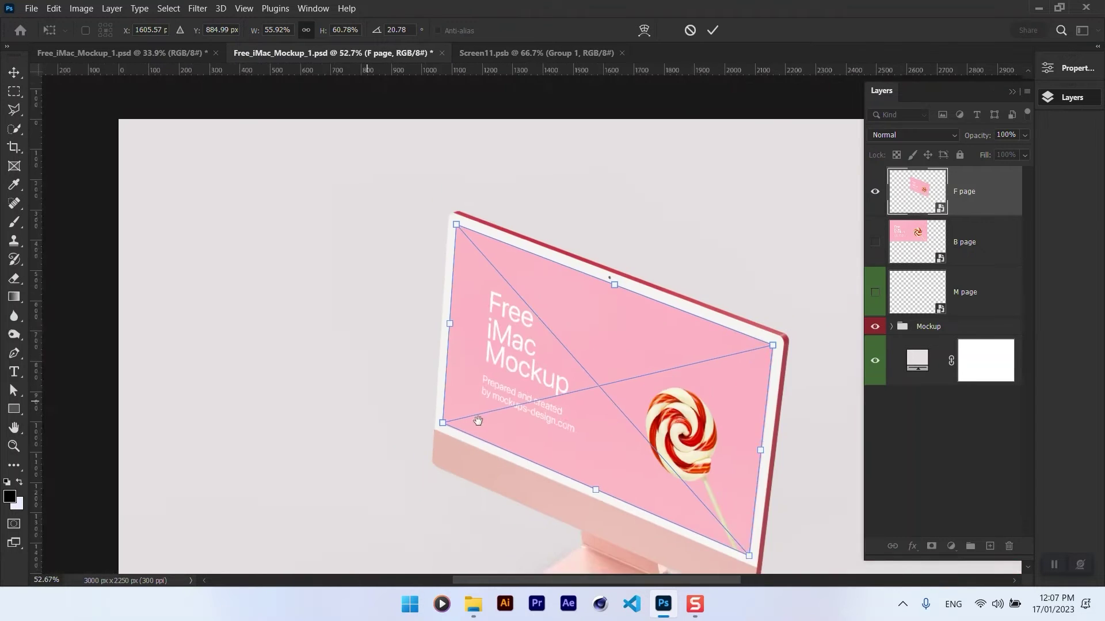
{"action": "scroll", "coordinate": [647, 409], "scroll_direction": "up", "scroll_amount": 8}
{"action": "left_click_drag", "start_coordinate": [648, 409], "coordinate": [625, 385]}
{"action": "mouse_move", "coordinate": [624, 431]}
{"action": "left_mouse_down"}
{"action": "mouse_move", "coordinate": [616, 406]}
{"action": "mouse_move", "coordinate": [619, 416]}
{"action": "left_mouse_up"}
{"action": "left_click", "coordinate": [712, 31]}
Move F page about 660 px left and 90 px down so it floats in front of the iMac.
{"action": "scroll", "coordinate": [608, 239], "scroll_direction": "down", "scroll_amount": 10}
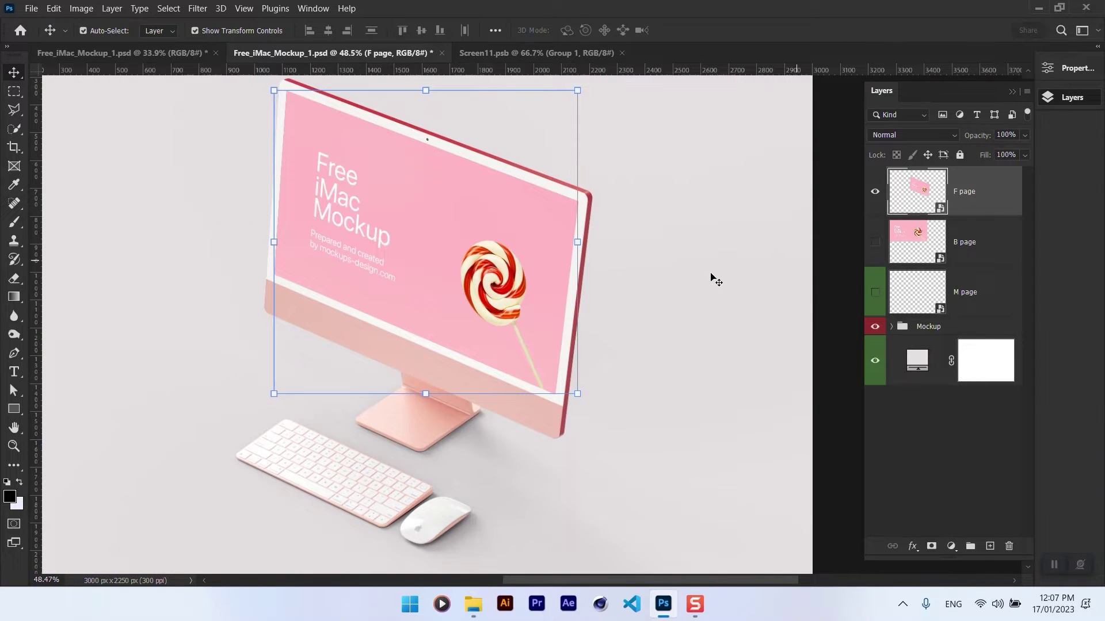
{"action": "scroll", "coordinate": [716, 279], "scroll_direction": "down", "scroll_amount": 2}
{"action": "left_click_drag", "start_coordinate": [516, 251], "coordinate": [379, 270]}
{"action": "scroll", "coordinate": [604, 288], "scroll_direction": "down", "scroll_amount": 1}
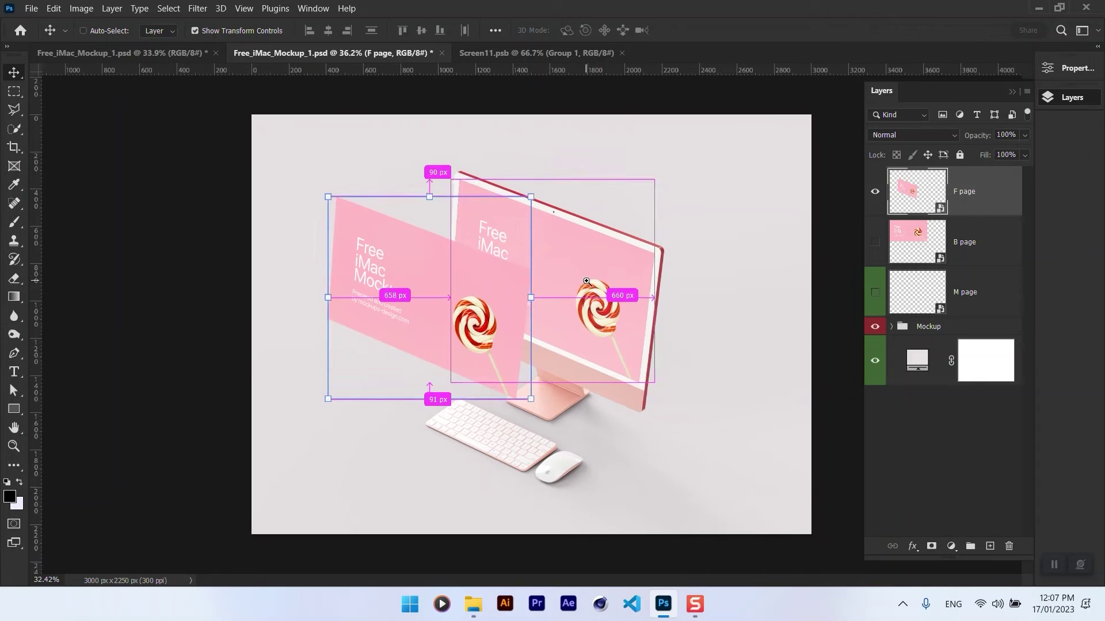
Show the B page layer, move its artwork over the iMac and scale it to about 76%.
{"action": "left_click", "coordinate": [874, 242]}
{"action": "left_click", "coordinate": [918, 242]}
{"action": "left_click_drag", "start_coordinate": [520, 165], "coordinate": [589, 250]}
{"action": "key", "text": "ctrl+t"}
{"action": "right_click", "coordinate": [600, 267]}
{"action": "left_click", "coordinate": [630, 355]}
{"action": "left_click_drag", "start_coordinate": [473, 242], "coordinate": [517, 242]}
{"action": "left_click", "coordinate": [712, 31]}
Hide the F page layer, keeping the B page layer visible over the iMac.
{"action": "left_click", "coordinate": [875, 242]}
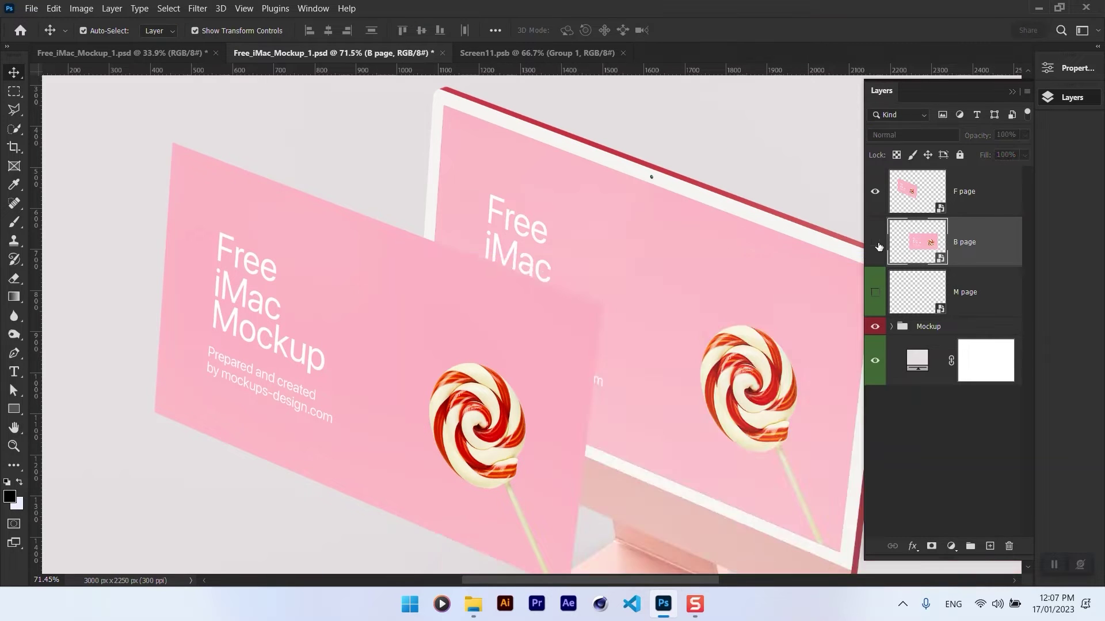
{"action": "left_click", "coordinate": [875, 242]}
{"action": "left_click", "coordinate": [875, 191]}
{"action": "scroll", "coordinate": [562, 311], "scroll_direction": "down", "scroll_amount": 3}
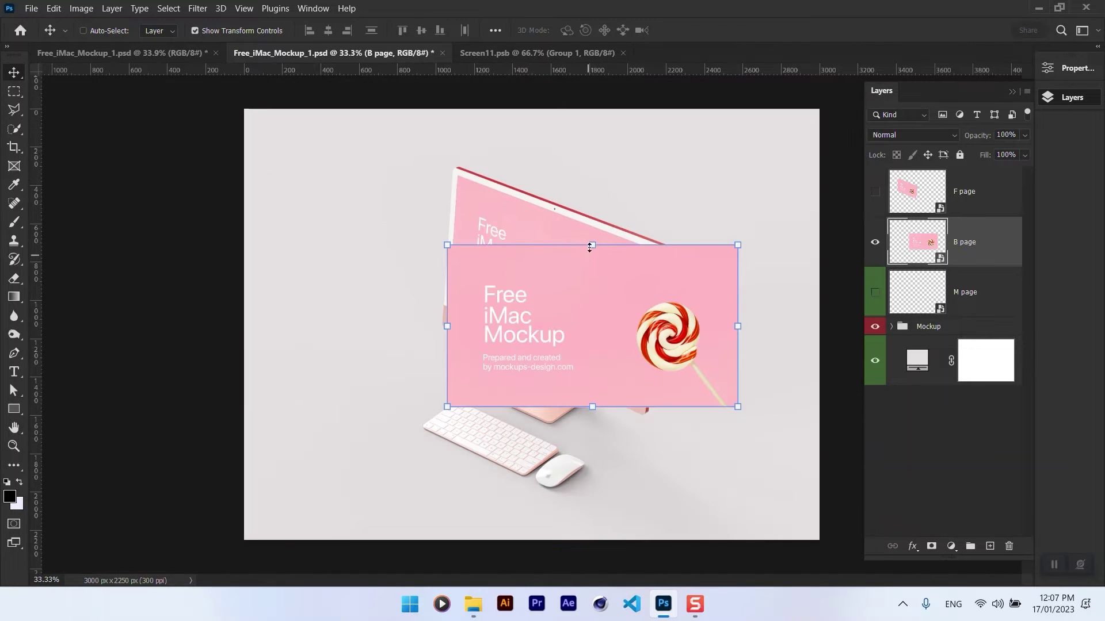
Distort the B page artwork so its two left corners meet the left corners of the iMac screen.
{"action": "key", "text": "ctrl+t"}
{"action": "right_click", "coordinate": [599, 277]}
{"action": "left_click", "coordinate": [633, 367]}
{"action": "scroll", "coordinate": [485, 244], "scroll_direction": "up", "scroll_amount": 8}
{"action": "left_click_drag", "start_coordinate": [414, 247], "coordinate": [452, 133]}
{"action": "left_click_drag", "start_coordinate": [505, 289], "coordinate": [538, 187]}
{"action": "scroll", "coordinate": [538, 187], "scroll_direction": "down", "scroll_amount": 2}
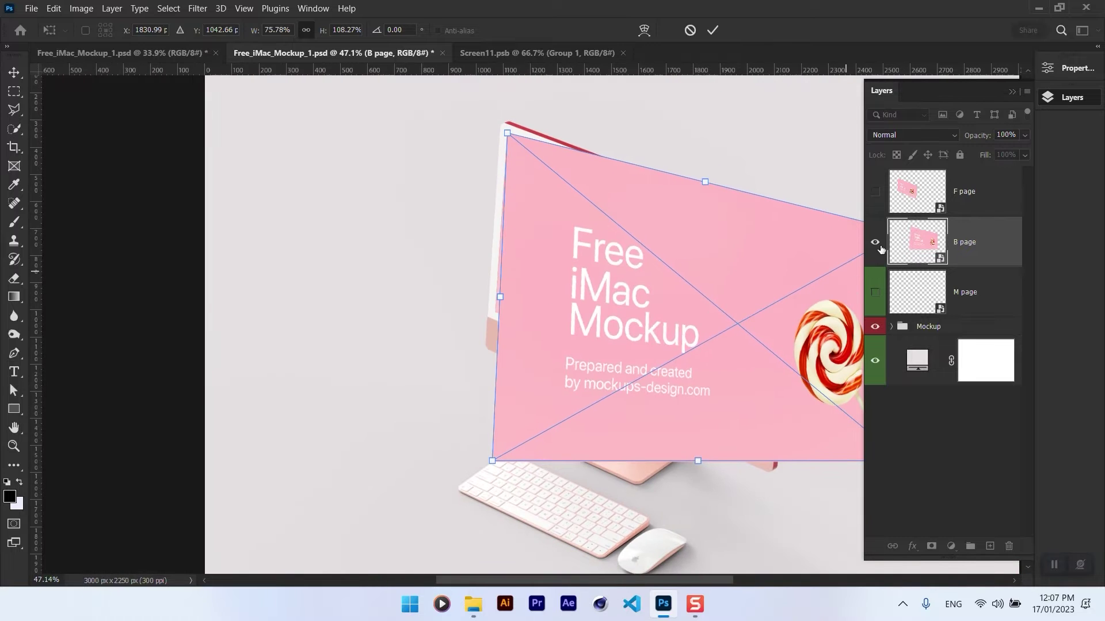
{"action": "left_click_drag", "start_coordinate": [493, 461], "coordinate": [495, 314]}
Pull B page's two right corners roughly onto the right corners of the iMac screen.
{"action": "left_click_drag", "start_coordinate": [769, 334], "coordinate": [592, 340]}
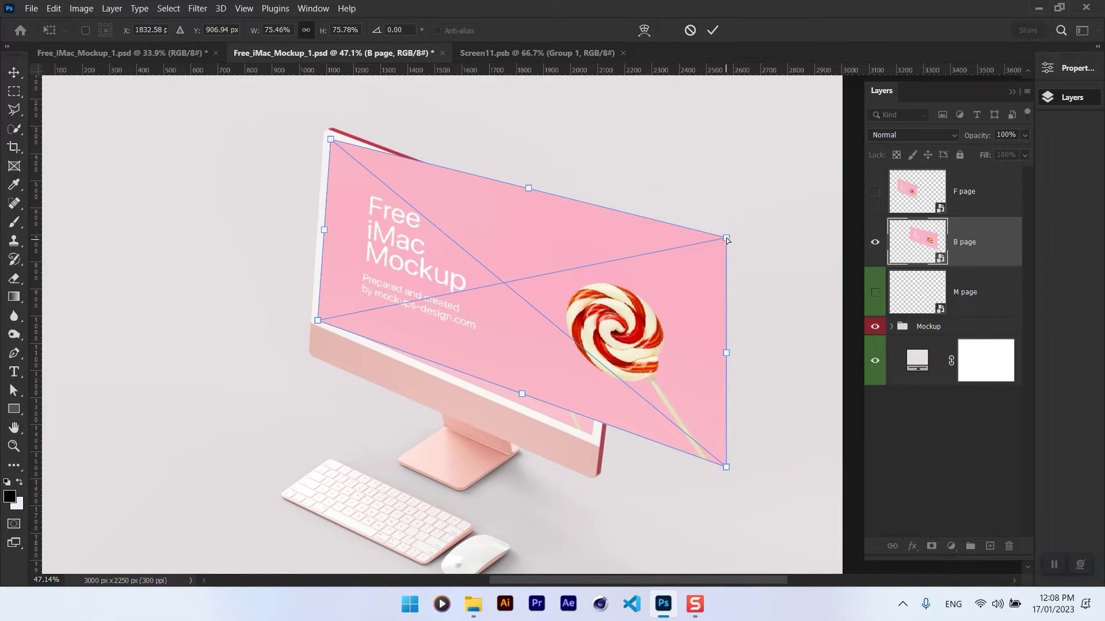
{"action": "left_click_drag", "start_coordinate": [727, 239], "coordinate": [612, 246]}
{"action": "left_click_drag", "start_coordinate": [726, 467], "coordinate": [600, 430]}
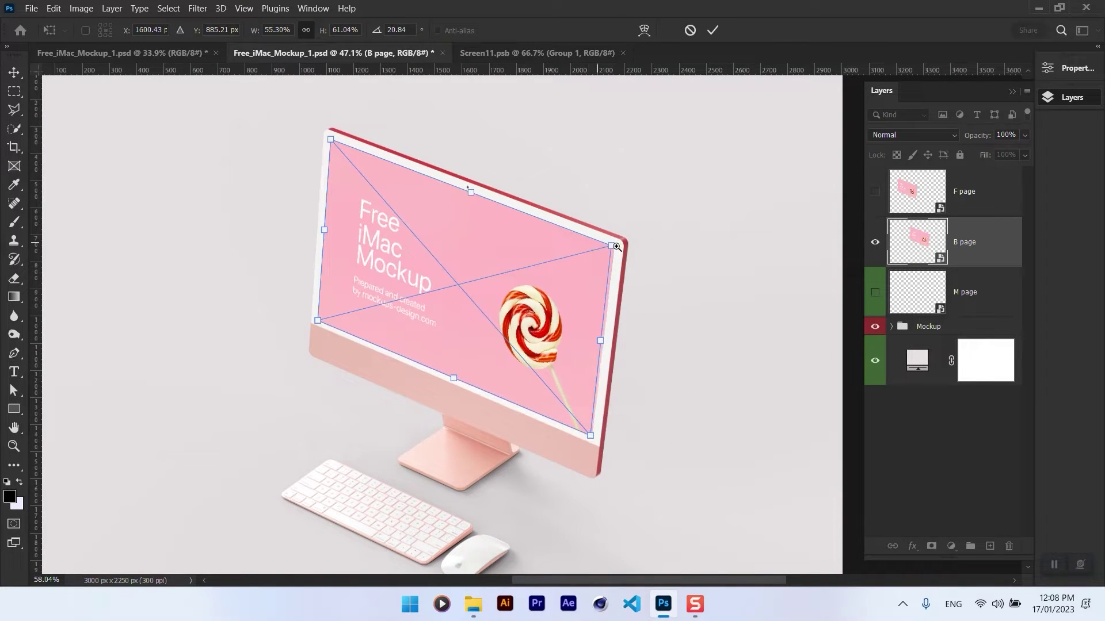
Refine B page's upper-right and lower-right corners to sit exactly on the iMac screen's corners.
{"action": "scroll", "coordinate": [611, 246], "scroll_direction": "up", "scroll_amount": 8}
{"action": "left_click_drag", "start_coordinate": [695, 265], "coordinate": [714, 272]}
{"action": "scroll", "coordinate": [715, 271], "scroll_direction": "down", "scroll_amount": 8}
{"action": "scroll", "coordinate": [749, 468], "scroll_direction": "up", "scroll_amount": 7}
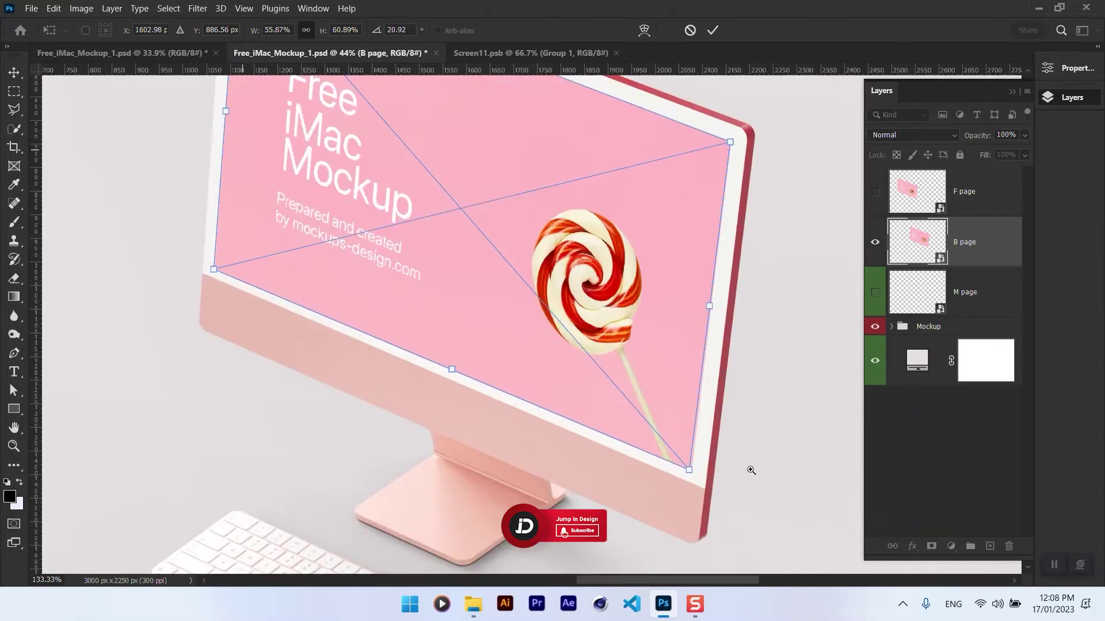
{"action": "left_click_drag", "start_coordinate": [685, 499], "coordinate": [688, 497]}
{"action": "scroll", "coordinate": [687, 497], "scroll_direction": "down", "scroll_amount": 5}
Refine B page's lower-left and upper-left corners against the iMac screen and apply the distortion.
{"action": "scroll", "coordinate": [431, 316], "scroll_direction": "up", "scroll_amount": 4}
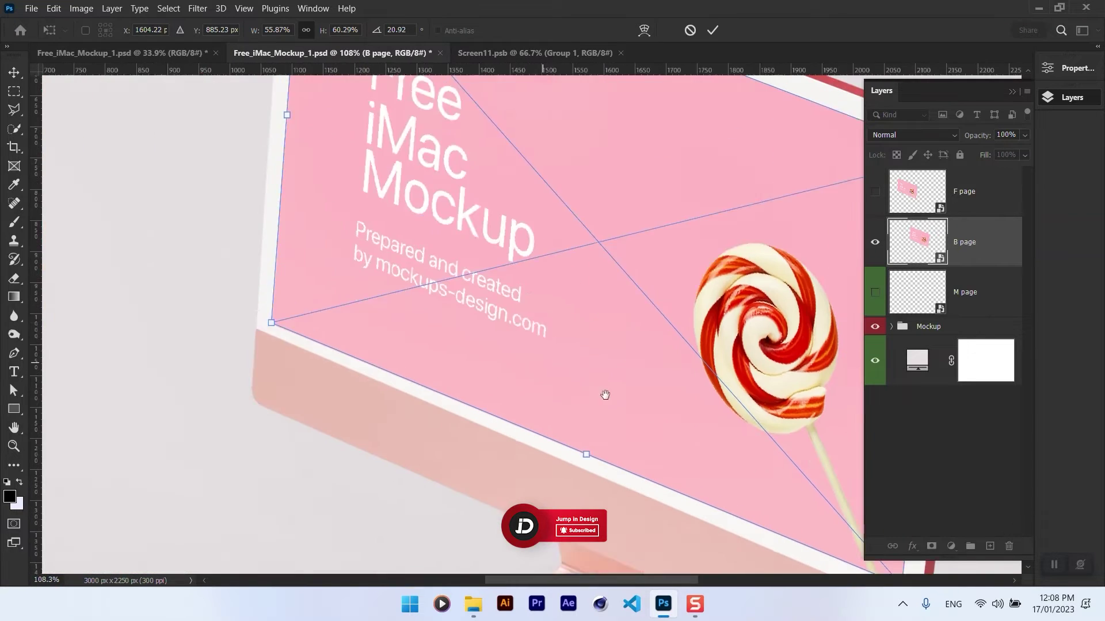
{"action": "left_click_drag", "start_coordinate": [414, 383], "coordinate": [455, 383]}
{"action": "left_click_drag", "start_coordinate": [402, 409], "coordinate": [405, 389]}
{"action": "left_click_drag", "start_coordinate": [485, 346], "coordinate": [470, 346]}
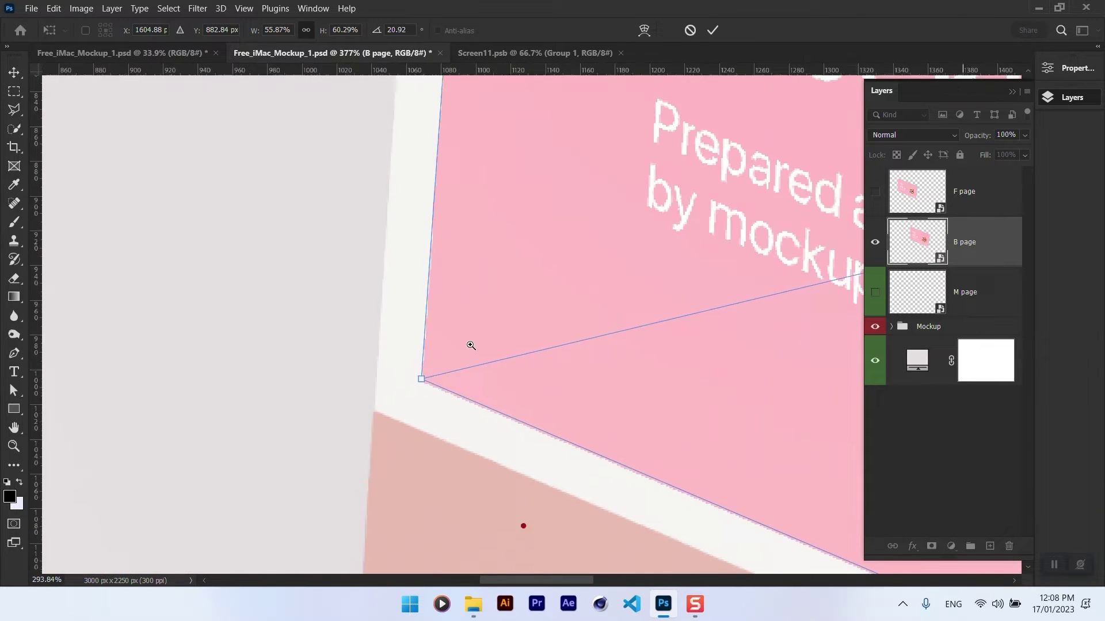
{"action": "left_click_drag", "start_coordinate": [534, 203], "coordinate": [523, 485]}
{"action": "scroll", "coordinate": [524, 485], "scroll_direction": "up", "scroll_amount": 10}
{"action": "left_click_drag", "start_coordinate": [457, 163], "coordinate": [454, 163]}
{"action": "key", "text": "Return"}
{"action": "key", "text": "ctrl+0"}
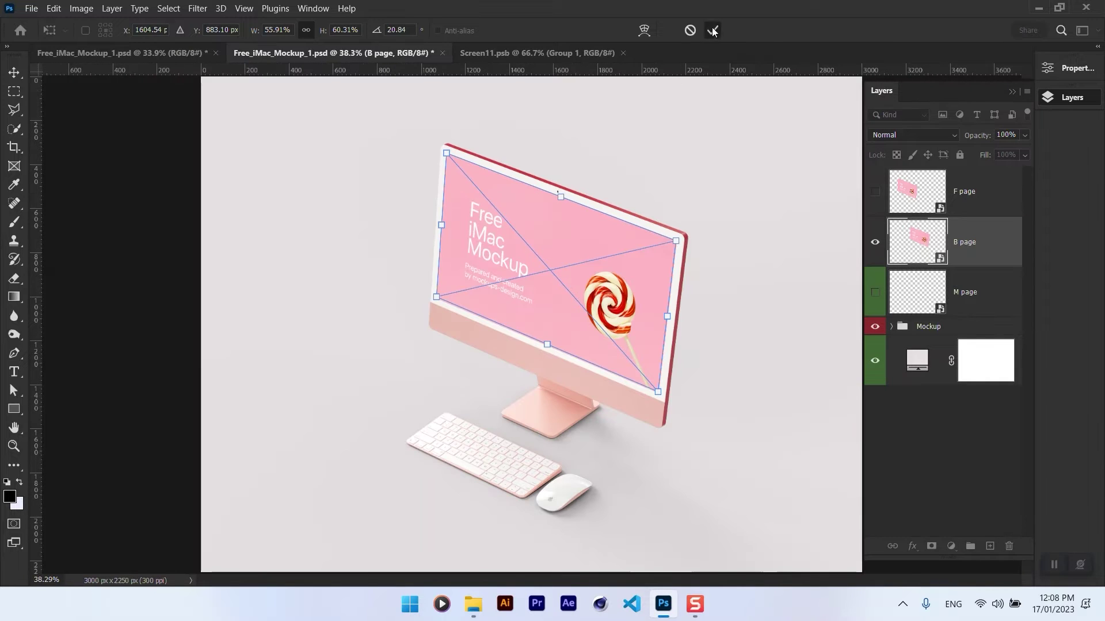
Move B page up and to the right of the iMac and stack its layer below the Mockup group.
{"action": "left_click_drag", "start_coordinate": [599, 290], "coordinate": [731, 247]}
{"action": "left_click_drag", "start_coordinate": [977, 255], "coordinate": [942, 313]}
{"action": "left_click_drag", "start_coordinate": [967, 244], "coordinate": [971, 339]}
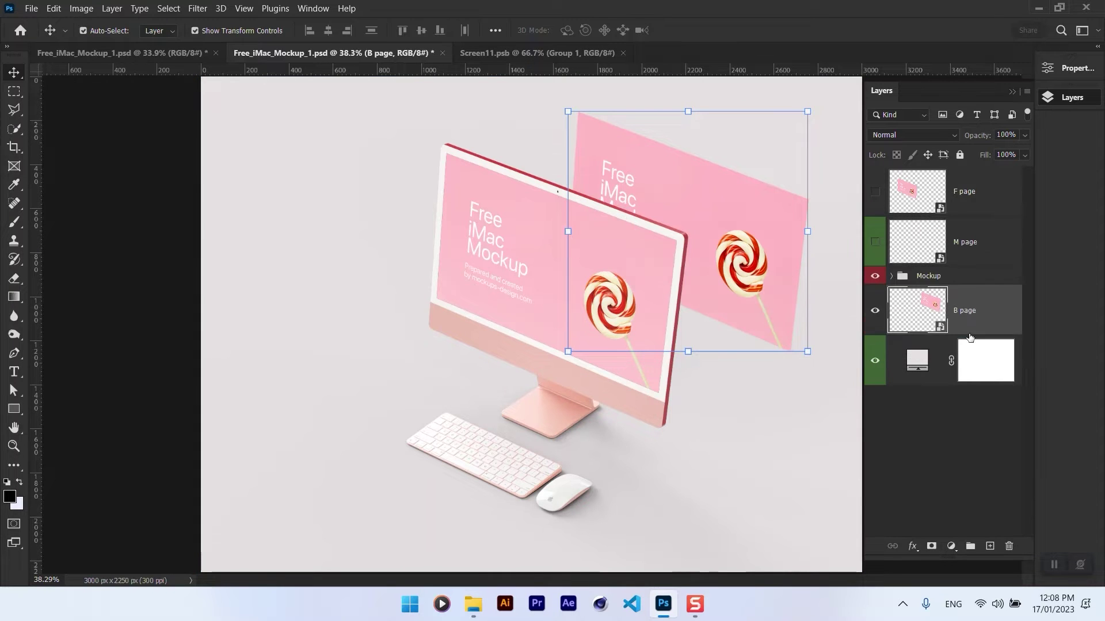
Make the F page layer visible again and select it.
{"action": "left_click", "coordinate": [161, 331]}
{"action": "scroll", "coordinate": [600, 296], "scroll_direction": "down", "scroll_amount": 3}
{"action": "key", "text": "ctrl+0"}
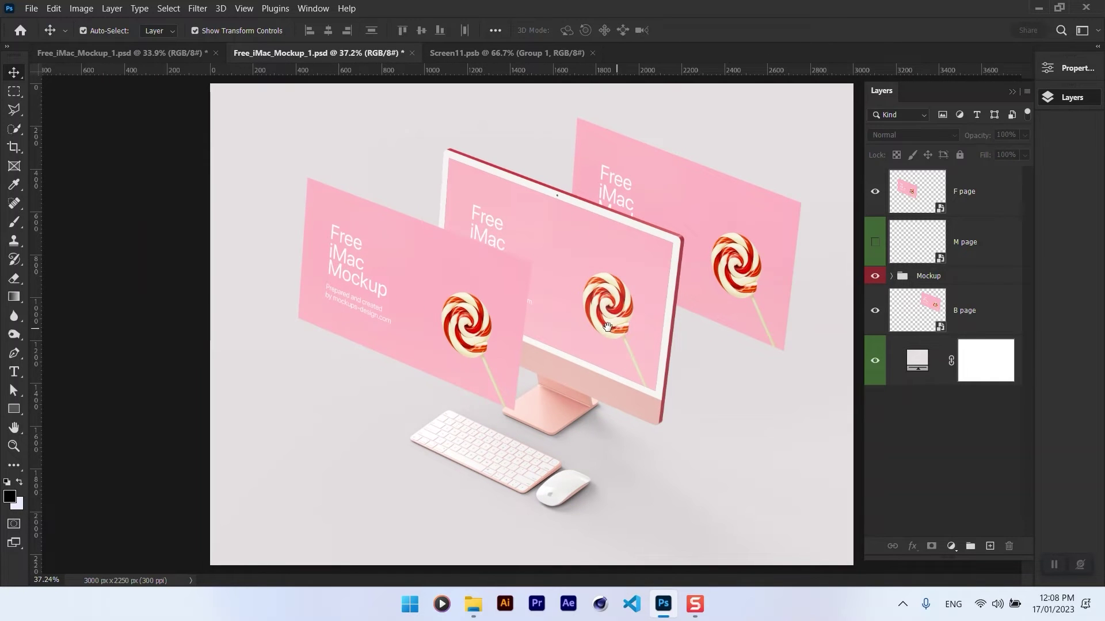
{"action": "left_click", "coordinate": [511, 326]}
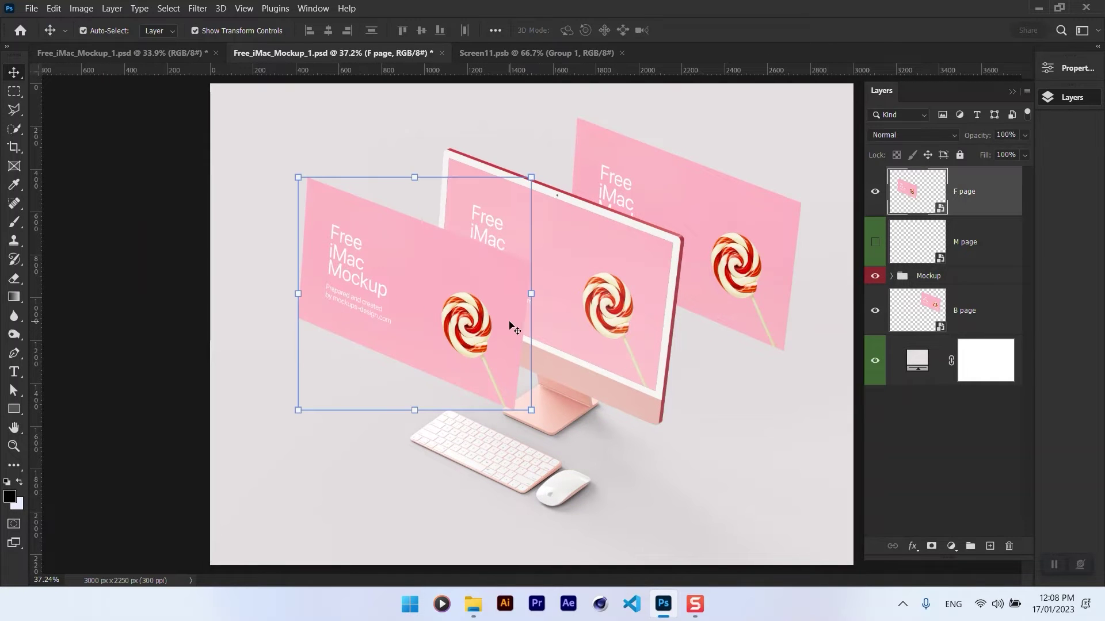
Nudge B page slightly down and F page slightly up to fine-tune their positions around the iMac.
{"action": "left_click", "coordinate": [922, 257]}
{"action": "left_click", "coordinate": [922, 302]}
{"action": "left_click", "coordinate": [920, 242]}
{"action": "left_click_drag", "start_coordinate": [735, 262], "coordinate": [735, 264]}
{"action": "left_click", "coordinate": [392, 371]}
{"action": "left_click_drag", "start_coordinate": [443, 328], "coordinate": [437, 322]}
Place df39dfed05f9cece4a0d1ca90a88cd80.webp in M page's smart object, fitted to the canvas width and aligned to its top edge.
{"action": "left_click", "coordinate": [912, 252]}
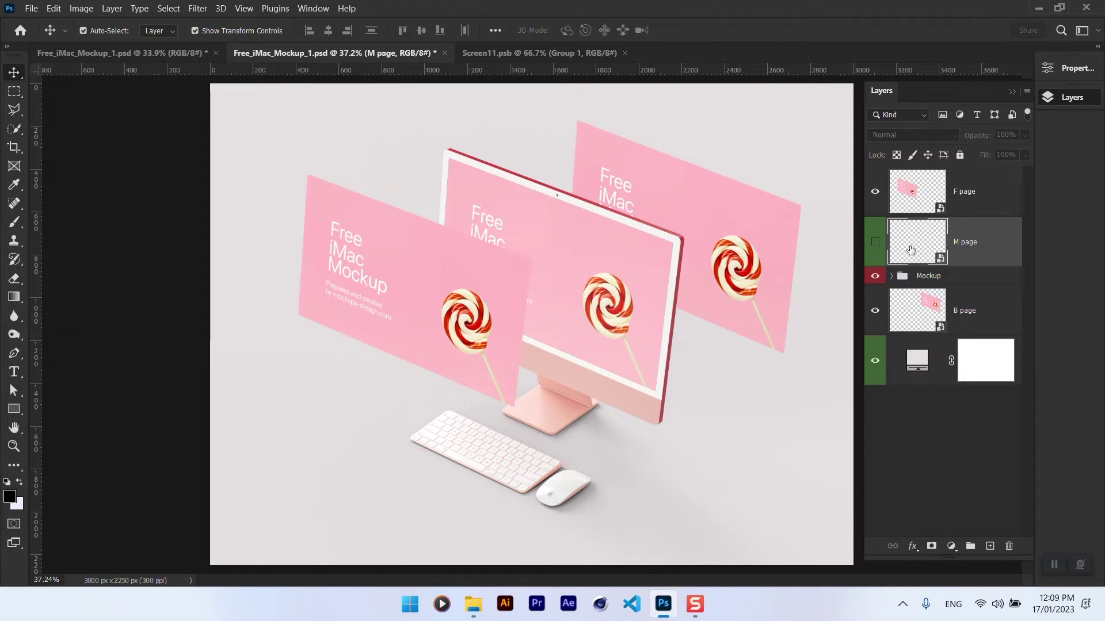
{"action": "double_click", "coordinate": [911, 250]}
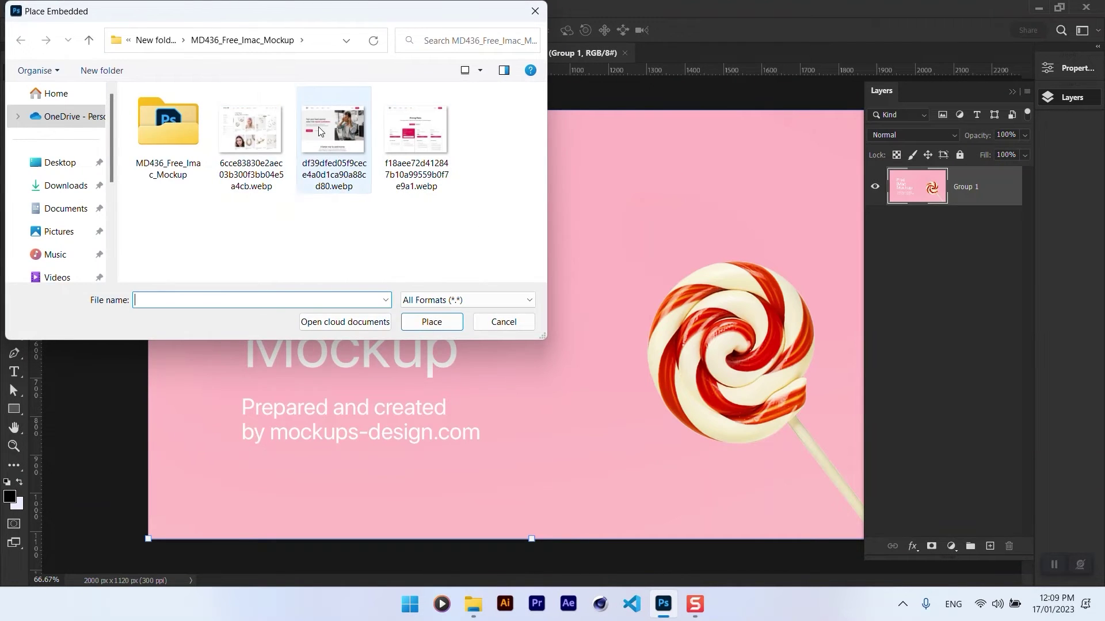
{"action": "double_click", "coordinate": [319, 126]}
{"action": "scroll", "coordinate": [711, 164], "scroll_direction": "down", "scroll_amount": 3}
{"action": "left_click_drag", "start_coordinate": [744, 164], "coordinate": [820, 108]}
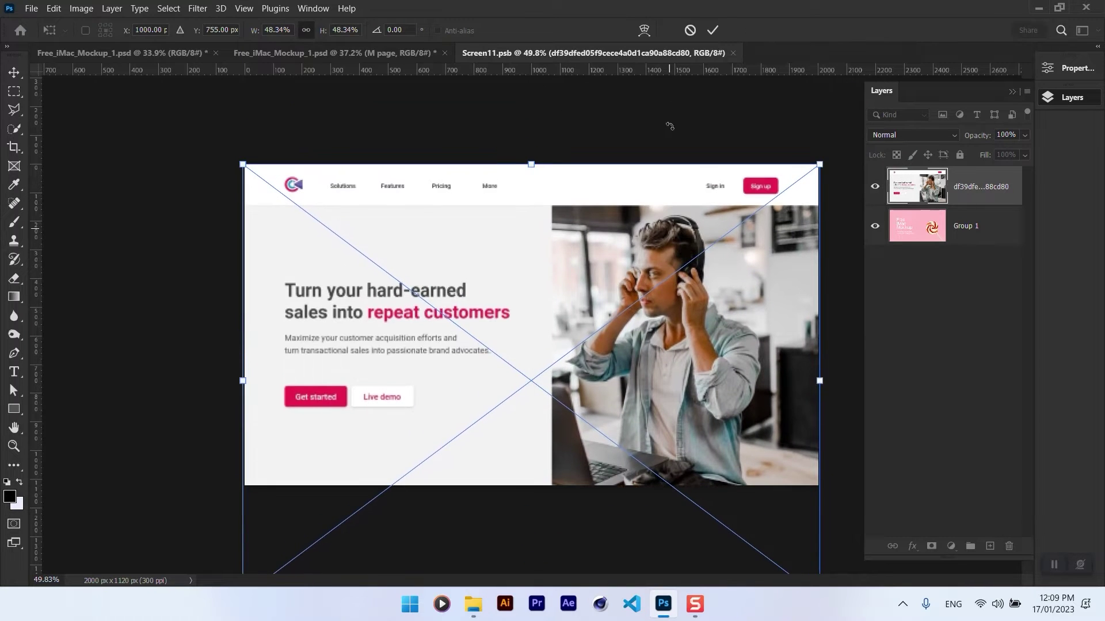
{"action": "left_click", "coordinate": [712, 30]}
Save and close M page's smart object contents.
{"action": "left_click", "coordinate": [31, 8]}
{"action": "left_click", "coordinate": [43, 161]}
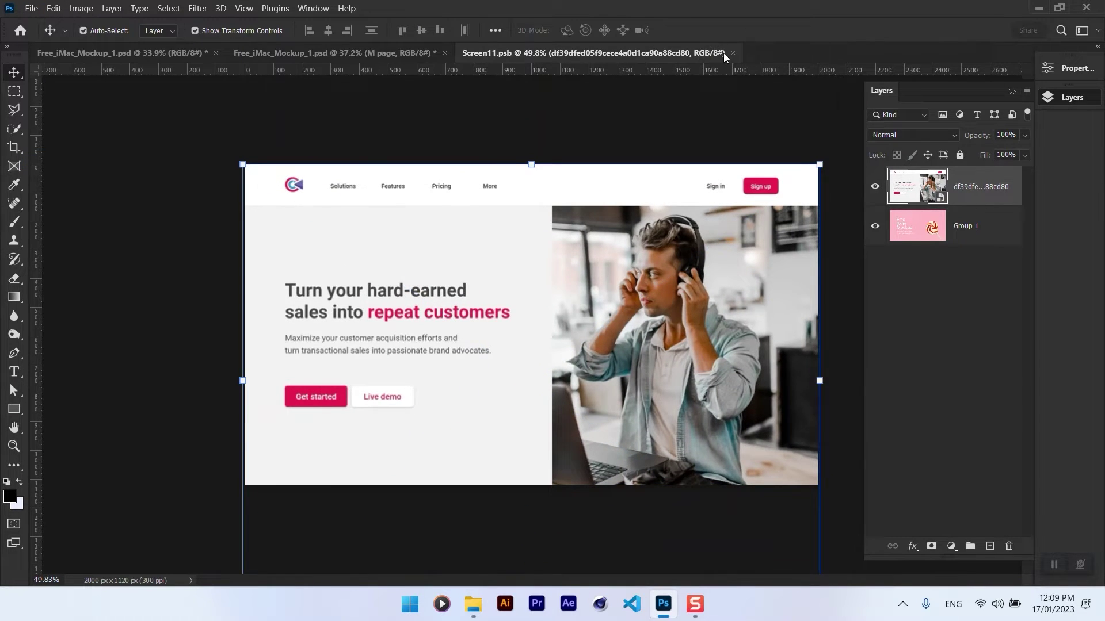
{"action": "left_click", "coordinate": [738, 53]}
Place f18aee72d412847b10a99559b0f7e9a1.webp as a linked image in F page's smart object, filling the canvas width from its top edge.
{"action": "double_click", "coordinate": [915, 204]}
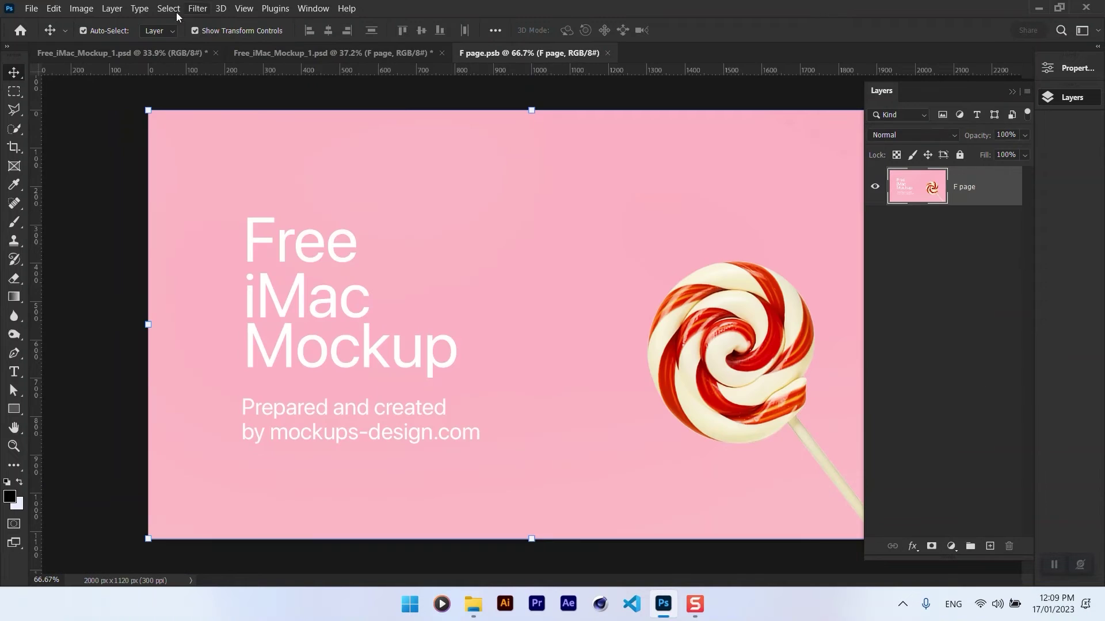
{"action": "left_click", "coordinate": [36, 8]}
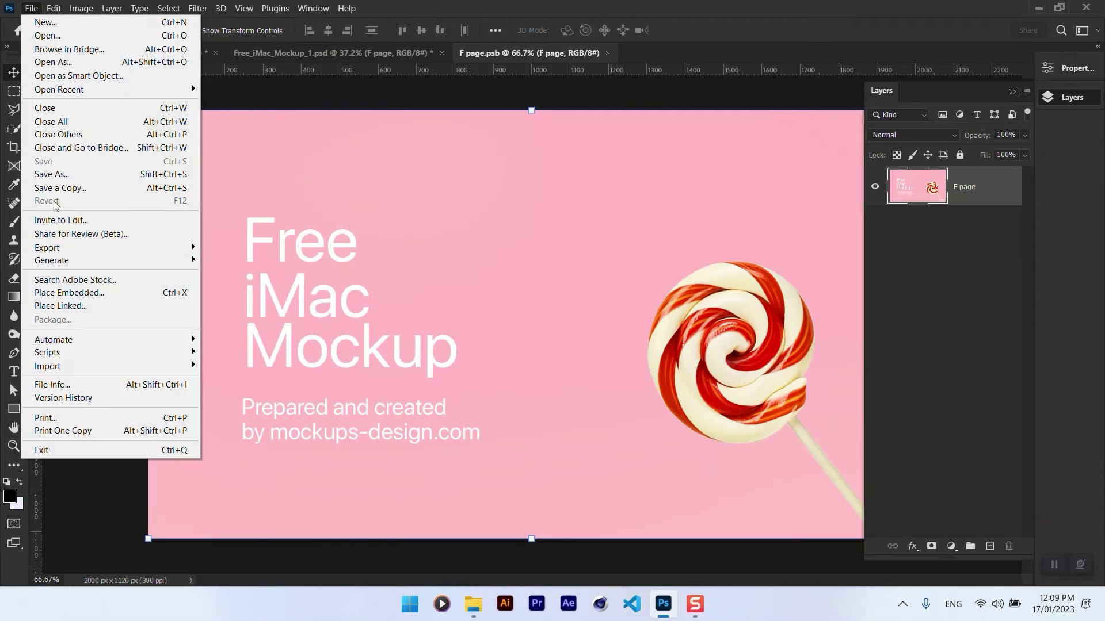
{"action": "left_click", "coordinate": [60, 305]}
{"action": "double_click", "coordinate": [415, 130]}
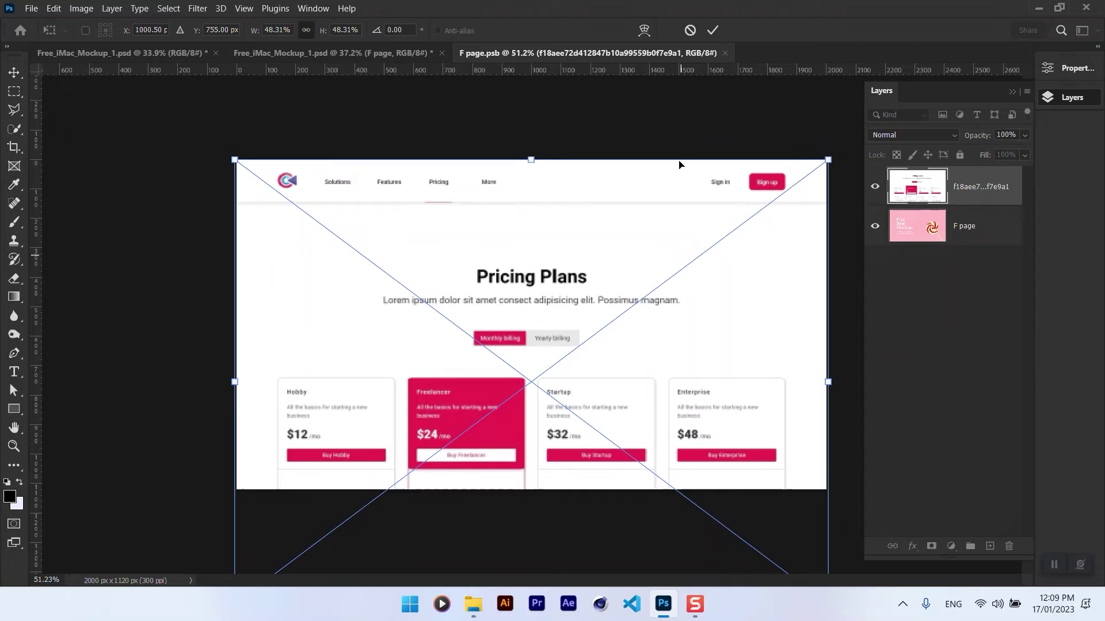
{"action": "left_click", "coordinate": [712, 30]}
Save and close F page's contents and open B page's smart object for editing.
{"action": "left_click", "coordinate": [31, 8]}
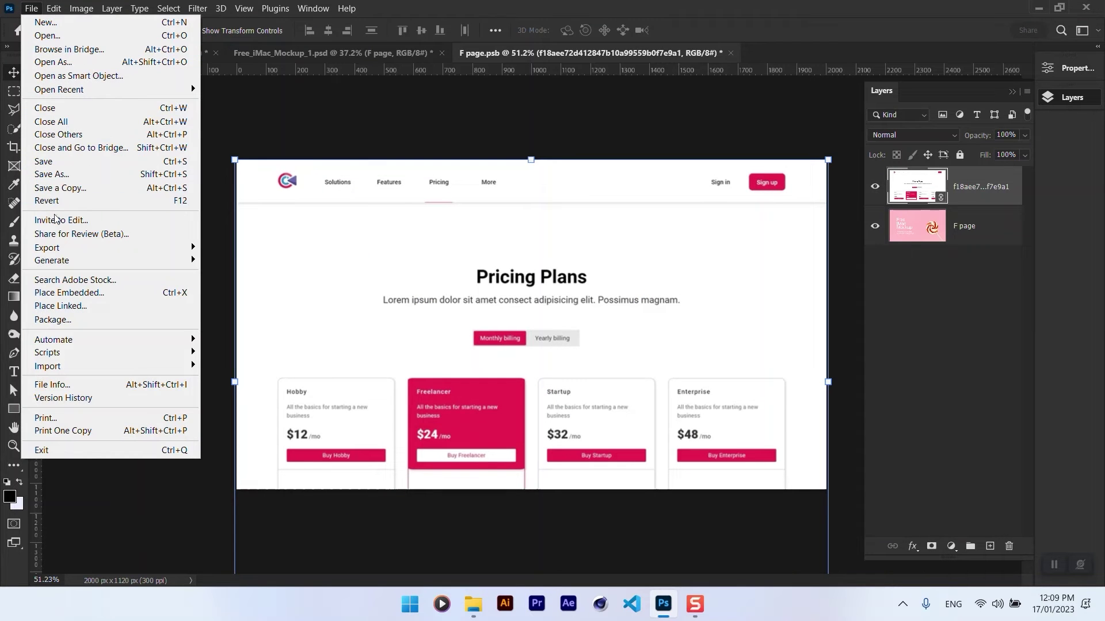
{"action": "left_click", "coordinate": [43, 161]}
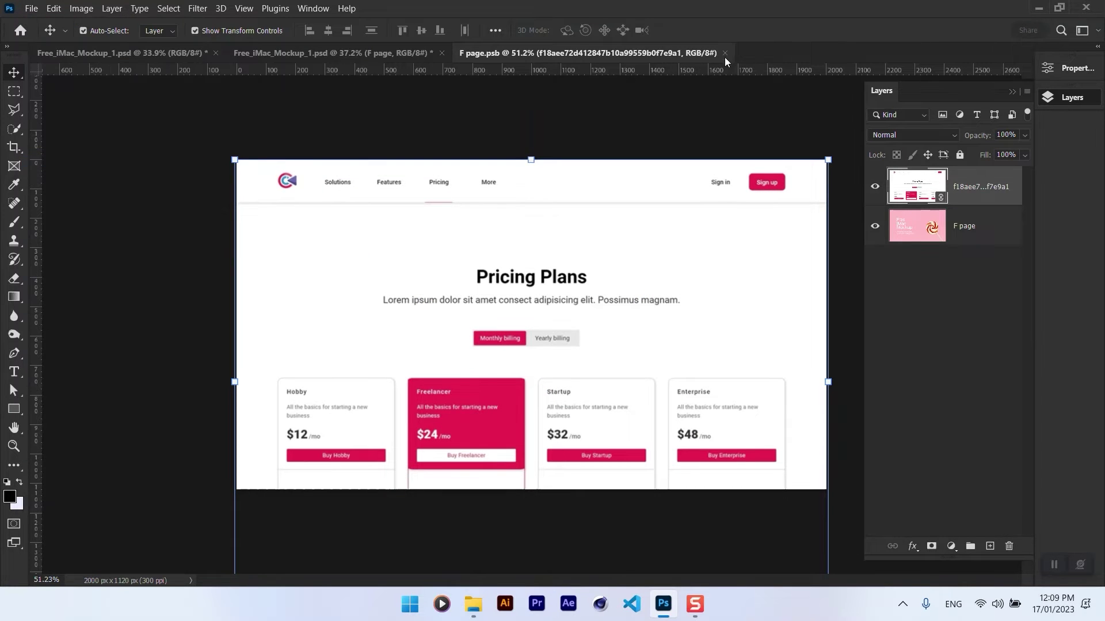
{"action": "left_click", "coordinate": [730, 53]}
{"action": "double_click", "coordinate": [919, 314]}
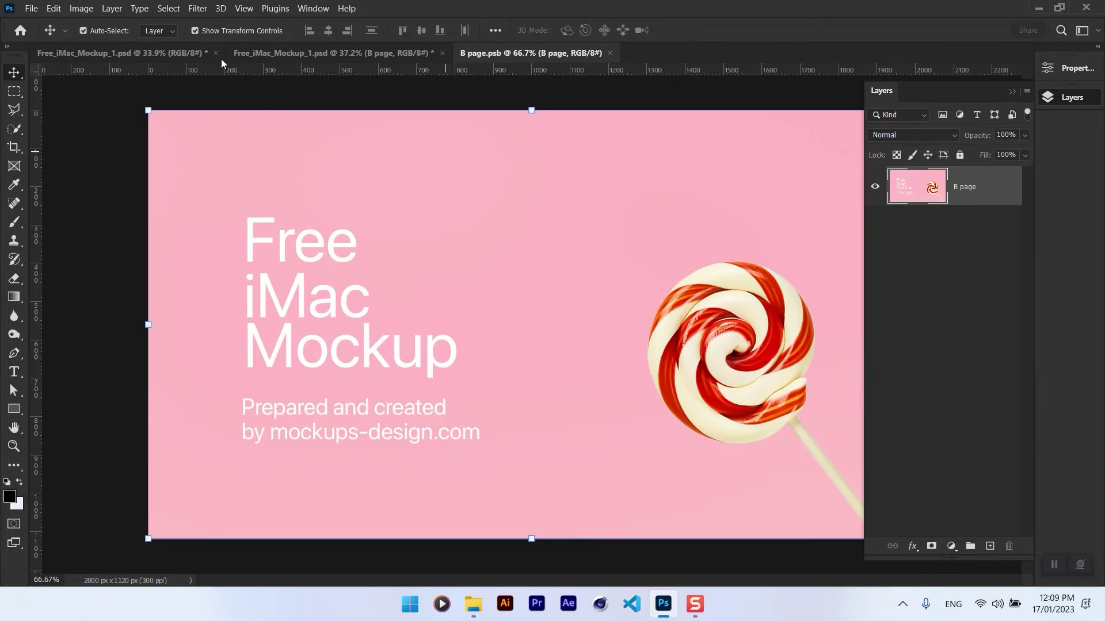
{"action": "left_click", "coordinate": [31, 8]}
{"action": "left_click", "coordinate": [72, 306]}
{"action": "double_click", "coordinate": [416, 135]}
{"action": "left_click", "coordinate": [693, 30]}
Place 6cce83830e2aec03b300f3bb04e5a4cb.webp as an embedded image in B page, scale it up to the canvas width and shift it down.
{"action": "left_click", "coordinate": [31, 8]}
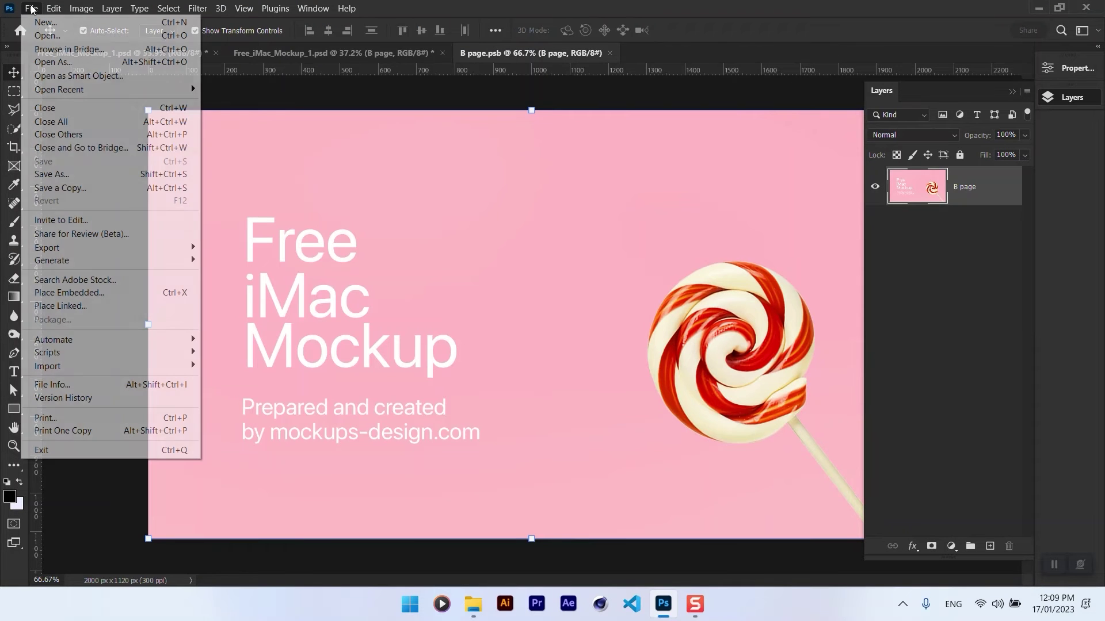
{"action": "left_click", "coordinate": [69, 292]}
{"action": "double_click", "coordinate": [271, 139]}
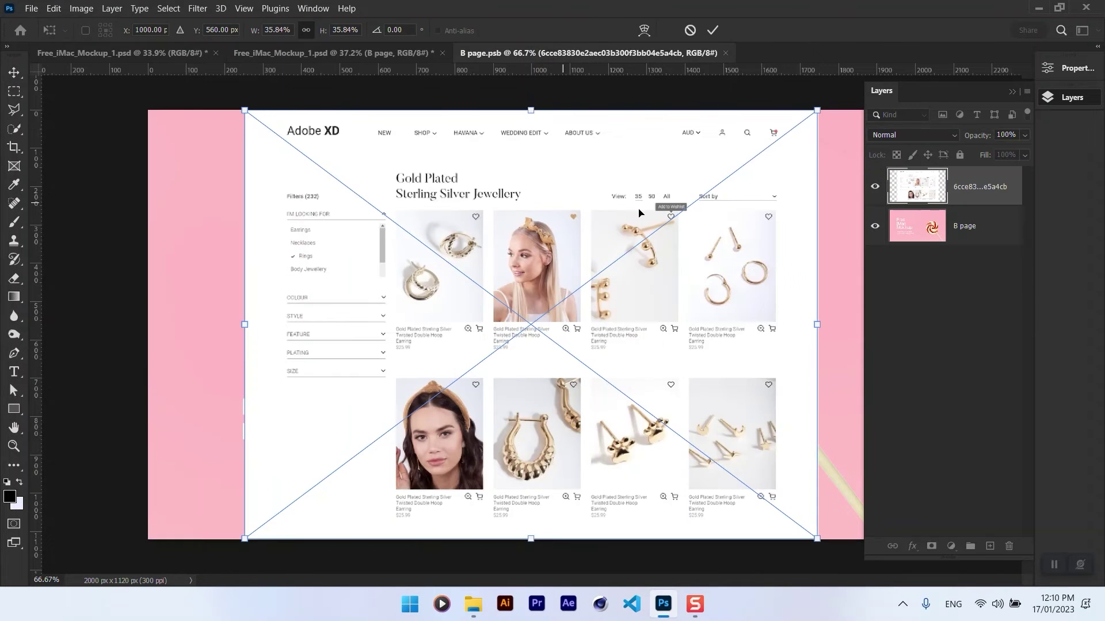
{"action": "scroll", "coordinate": [715, 167], "scroll_direction": "down", "scroll_amount": 3}
{"action": "left_click_drag", "start_coordinate": [742, 165], "coordinate": [819, 111]}
{"action": "left_click_drag", "start_coordinate": [702, 219], "coordinate": [701, 278]}
Commit the placed jewellery page image, and save and close B page's smart object contents.
{"action": "left_click", "coordinate": [713, 30]}
{"action": "key", "text": "ctrl+s"}
{"action": "left_click", "coordinate": [731, 52]}
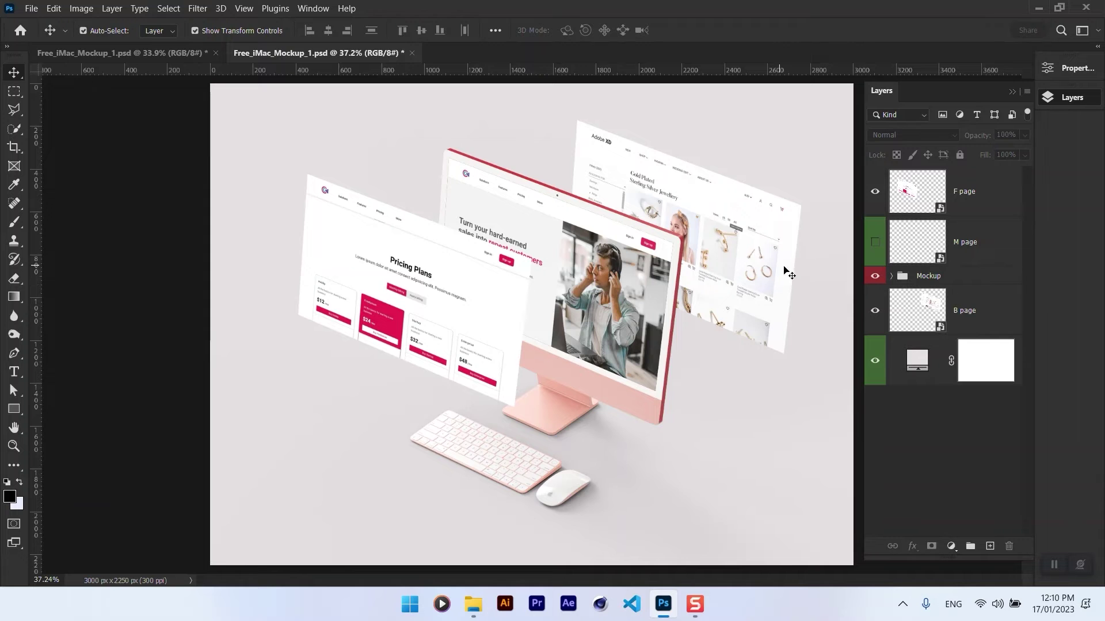
Add a drop shadow to F page and set the shadow's colour to black.
{"action": "scroll", "coordinate": [637, 236], "scroll_direction": "up", "scroll_amount": 1}
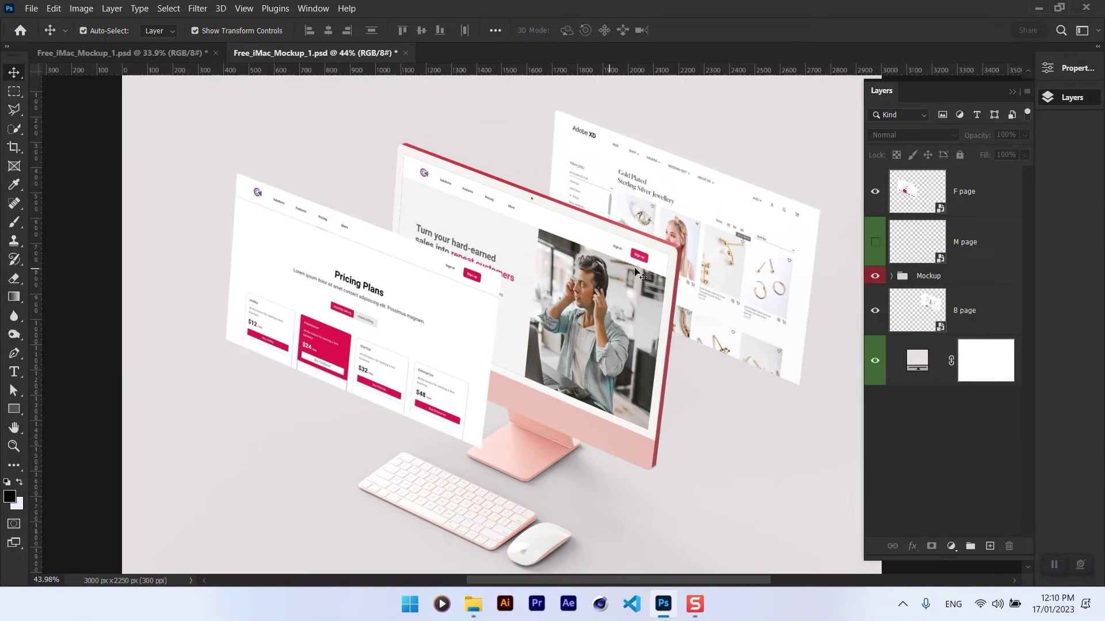
{"action": "mouse_move", "coordinate": [651, 347]}
{"action": "left_mouse_down"}
{"action": "mouse_move", "coordinate": [659, 339]}
{"action": "mouse_move", "coordinate": [651, 353]}
{"action": "left_mouse_up"}
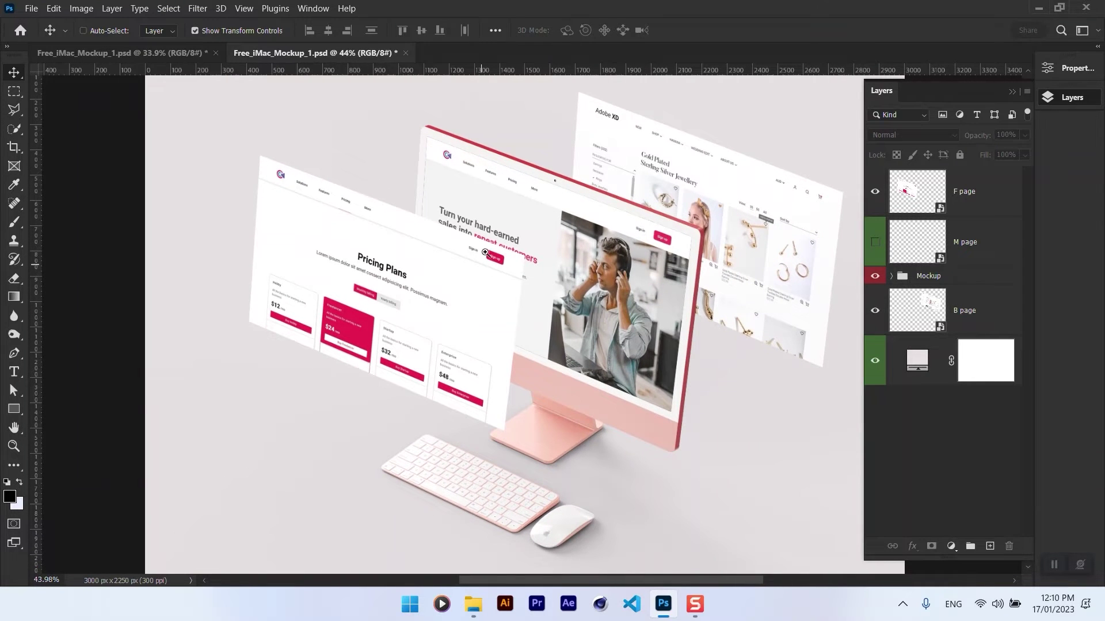
{"action": "left_click", "coordinate": [511, 302]}
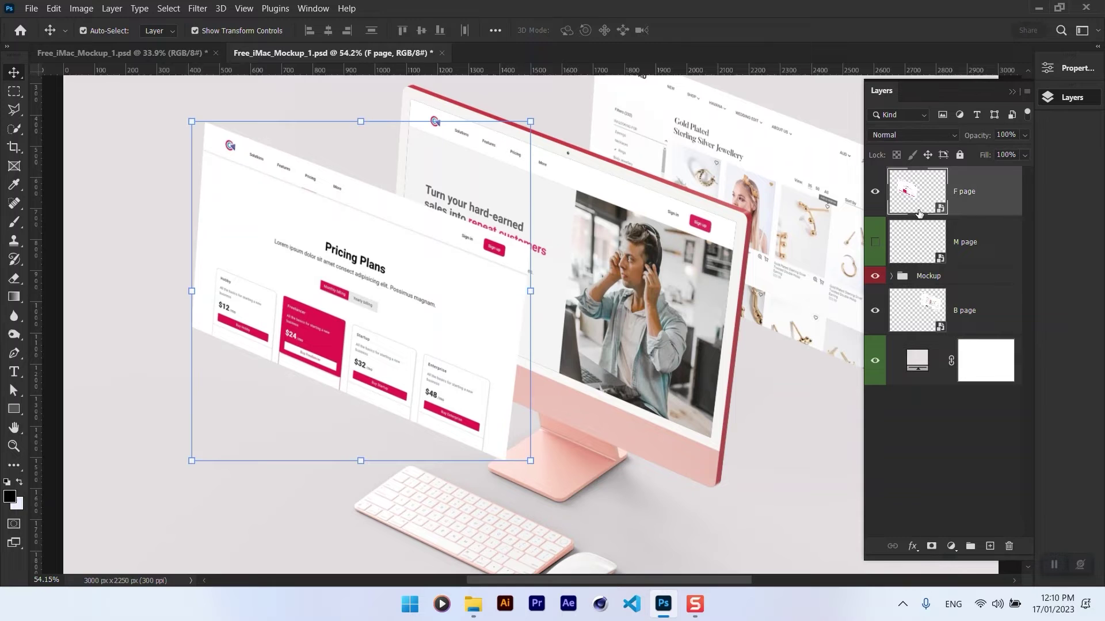
{"action": "left_click", "coordinate": [912, 547]}
{"action": "left_click", "coordinate": [927, 538]}
{"action": "left_click_drag", "start_coordinate": [633, 43], "coordinate": [701, 43]}
{"action": "left_click", "coordinate": [953, 119]}
{"action": "left_click_drag", "start_coordinate": [831, 246], "coordinate": [723, 387]}
{"action": "key", "text": "Return"}
{"action": "left_click_drag", "start_coordinate": [921, 47], "coordinate": [971, 56]}
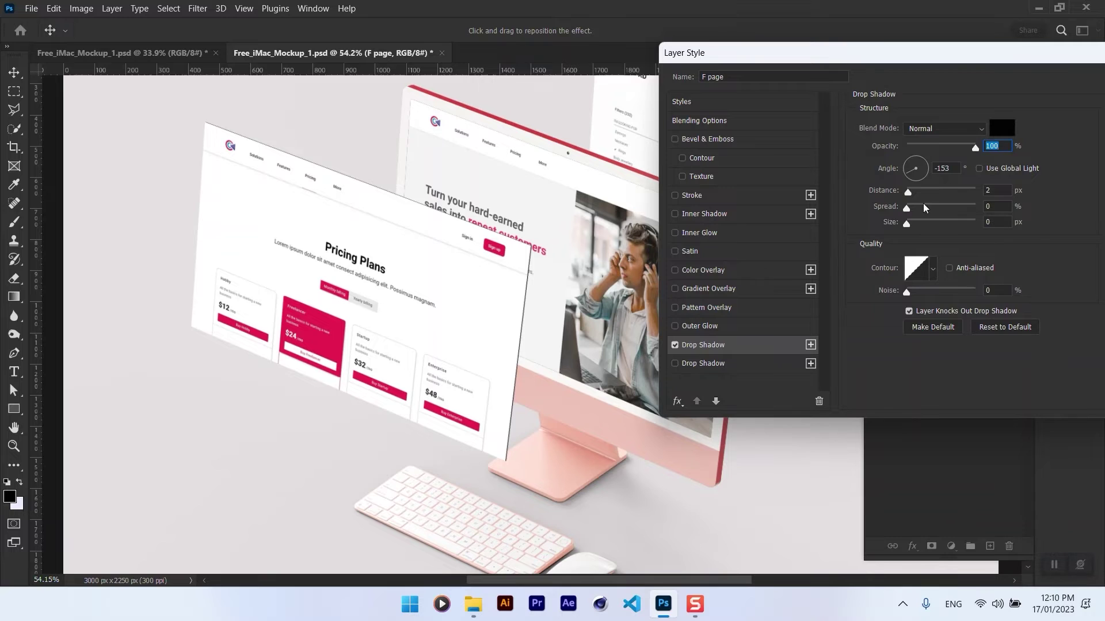
Set the drop shadow to Multiply, offset it down and to the right about 158 px at about 133°, and apply the style.
{"action": "left_click", "coordinate": [963, 129]}
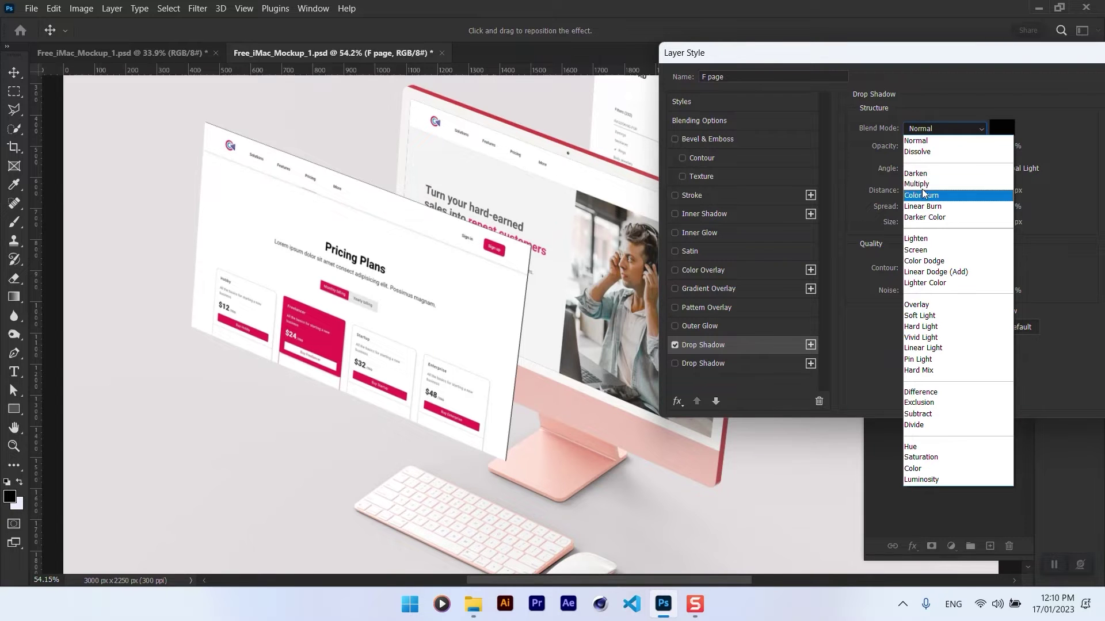
{"action": "left_click", "coordinate": [924, 185]}
{"action": "left_click_drag", "start_coordinate": [514, 334], "coordinate": [541, 363]}
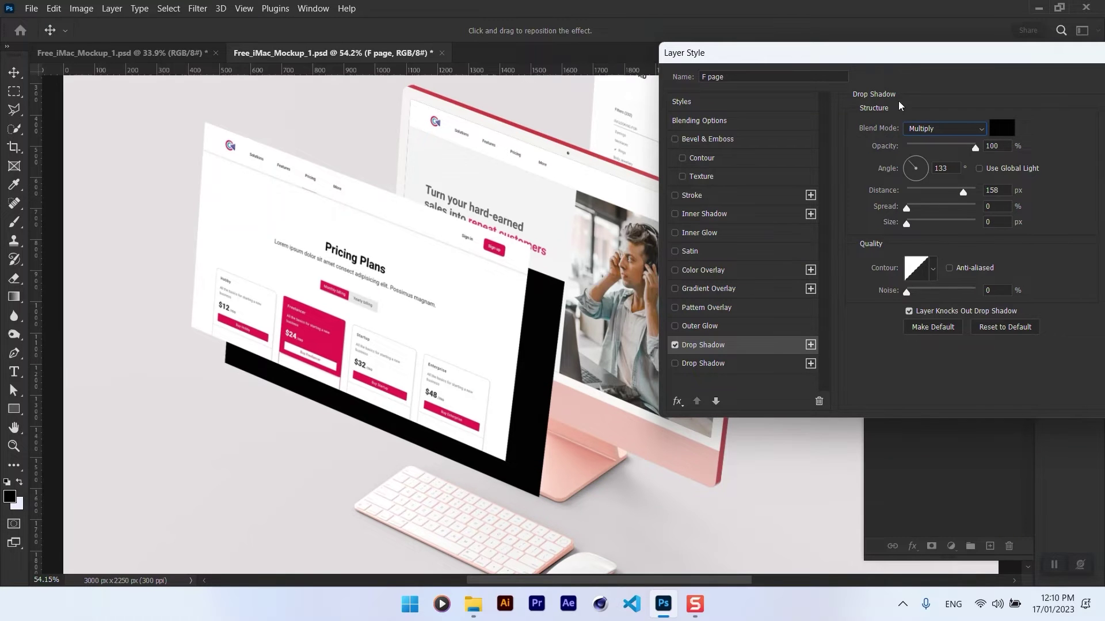
{"action": "left_click_drag", "start_coordinate": [908, 57], "coordinate": [838, 47]}
{"action": "left_click", "coordinate": [1076, 73]}
Separate F page's drop shadow into its own layer and convert that layer to a smart object.
{"action": "left_click", "coordinate": [112, 8]}
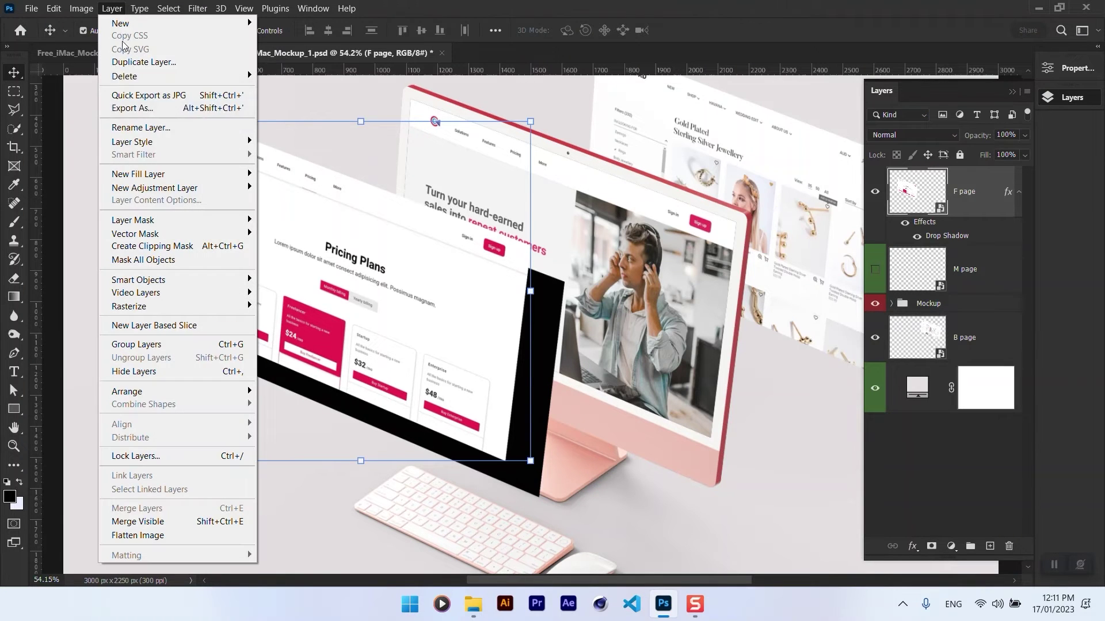
{"action": "mouse_move", "coordinate": [134, 143]}
{"action": "left_click", "coordinate": [306, 359]}
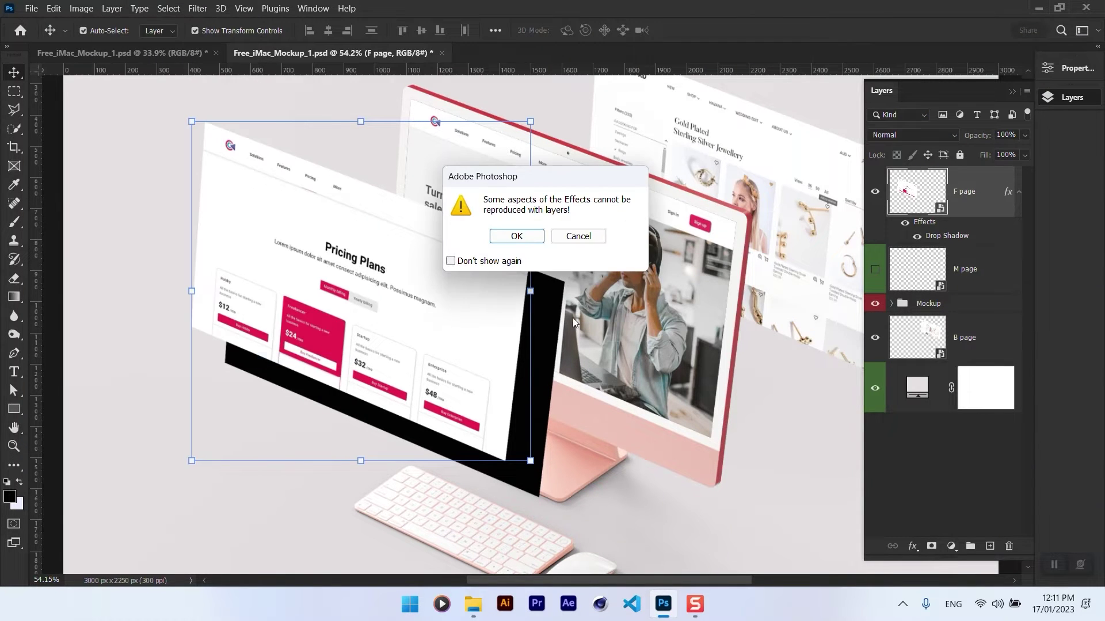
{"action": "left_click", "coordinate": [532, 239]}
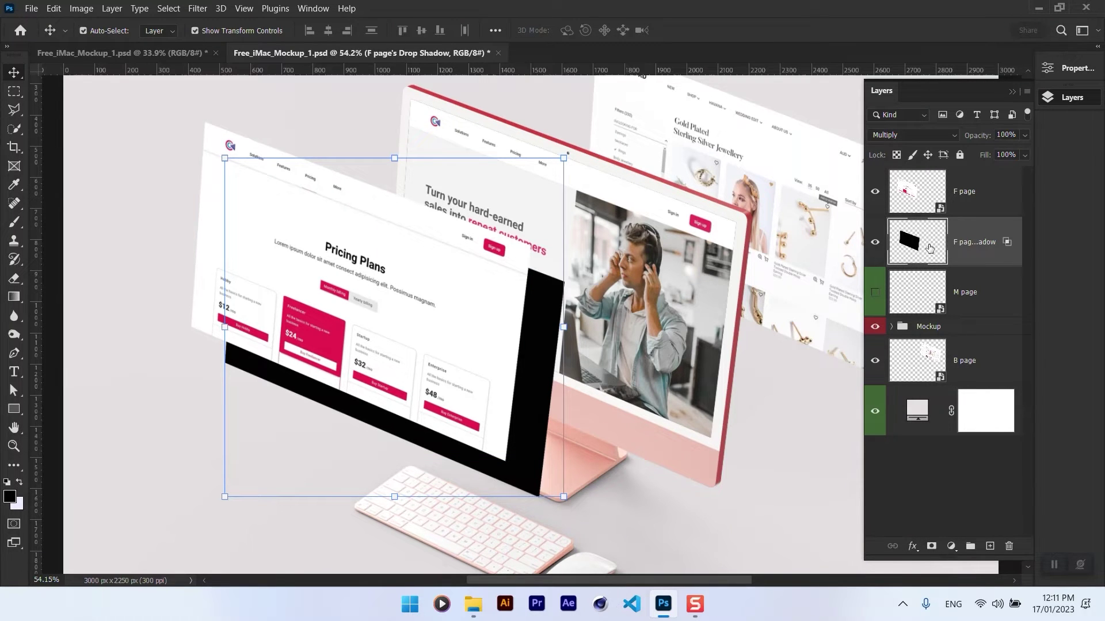
{"action": "right_click", "coordinate": [975, 236]}
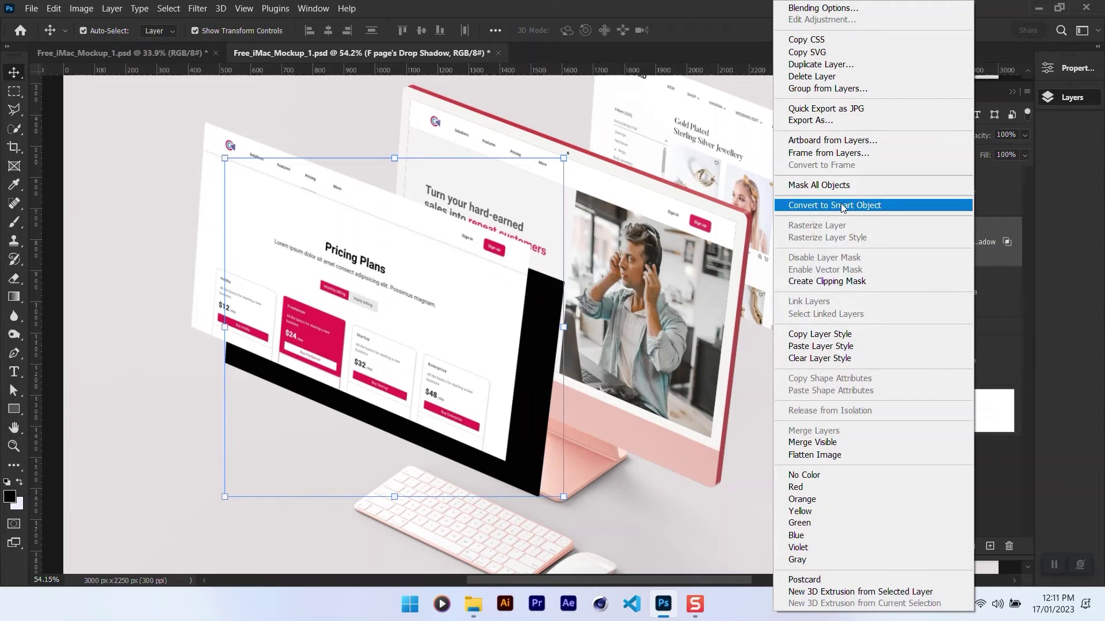
{"action": "left_click", "coordinate": [841, 206]}
Apply a Gaussian Blur with a 12.5 pixel radius to F page's shadow layer.
{"action": "left_click", "coordinate": [198, 9]}
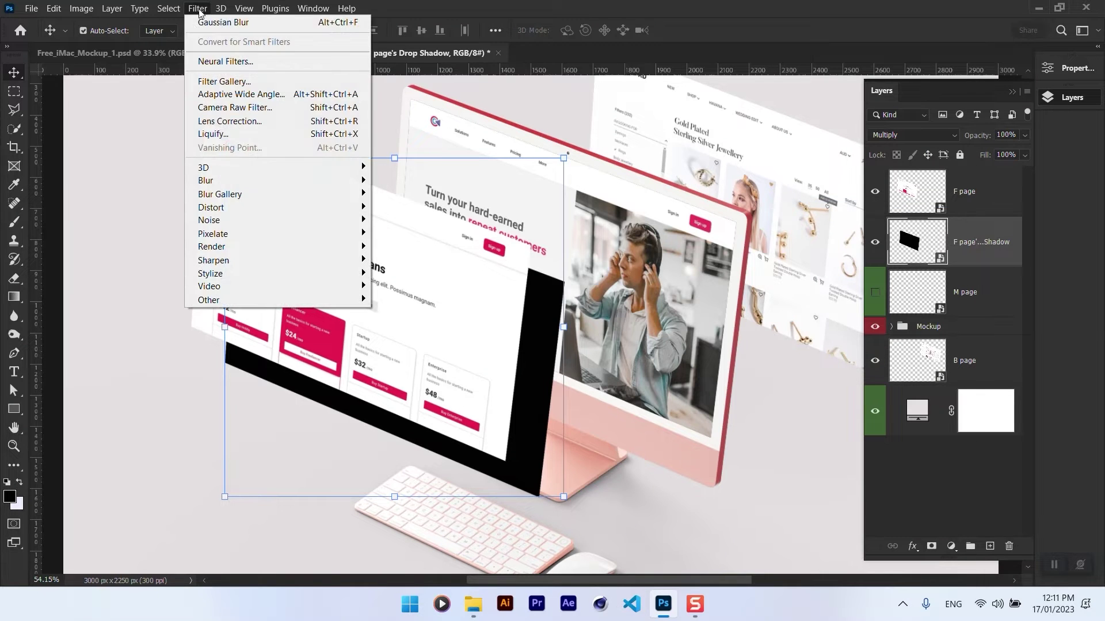
{"action": "mouse_move", "coordinate": [212, 181]}
{"action": "left_click", "coordinate": [406, 234]}
{"action": "left_click_drag", "start_coordinate": [764, 273], "coordinate": [764, 270]}
{"action": "left_click_drag", "start_coordinate": [809, 58], "coordinate": [845, 102]}
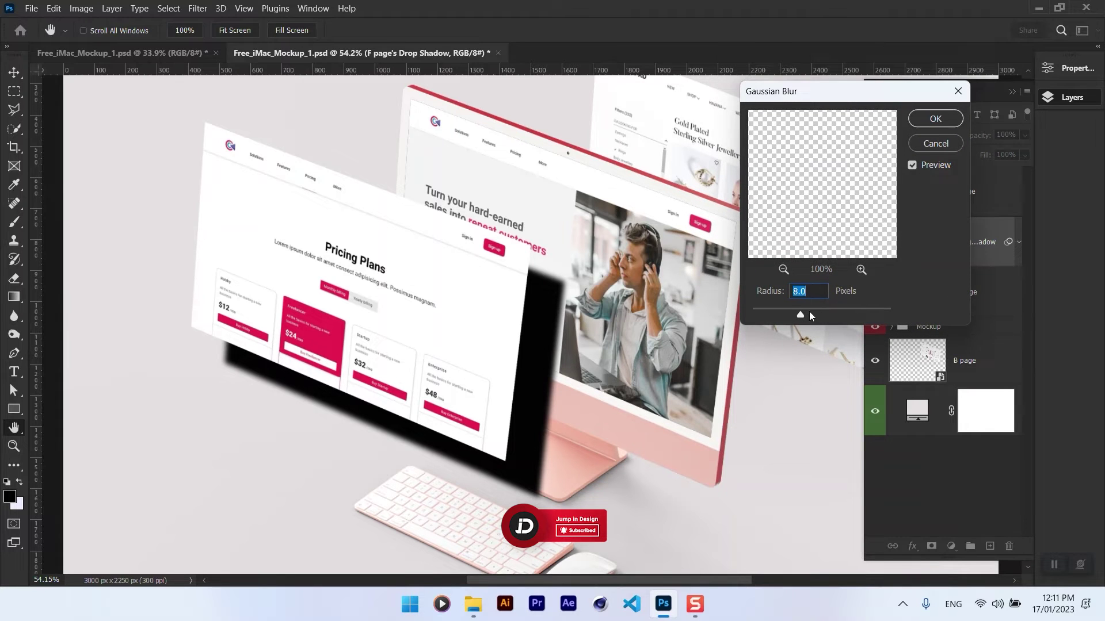
{"action": "left_click_drag", "start_coordinate": [800, 316], "coordinate": [809, 314]}
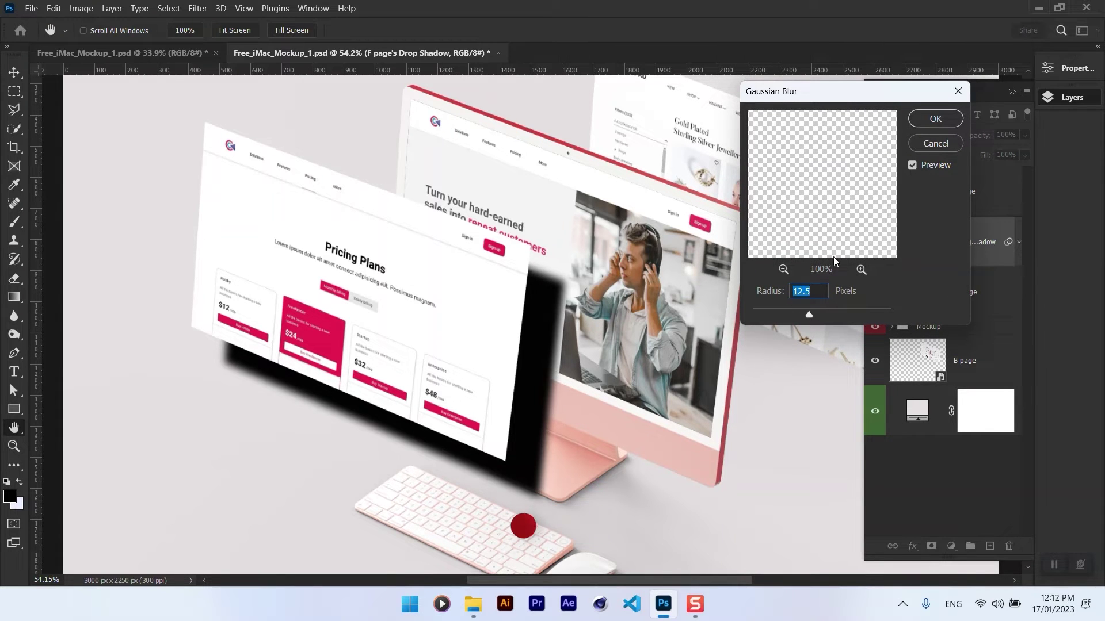
{"action": "left_click", "coordinate": [924, 119]}
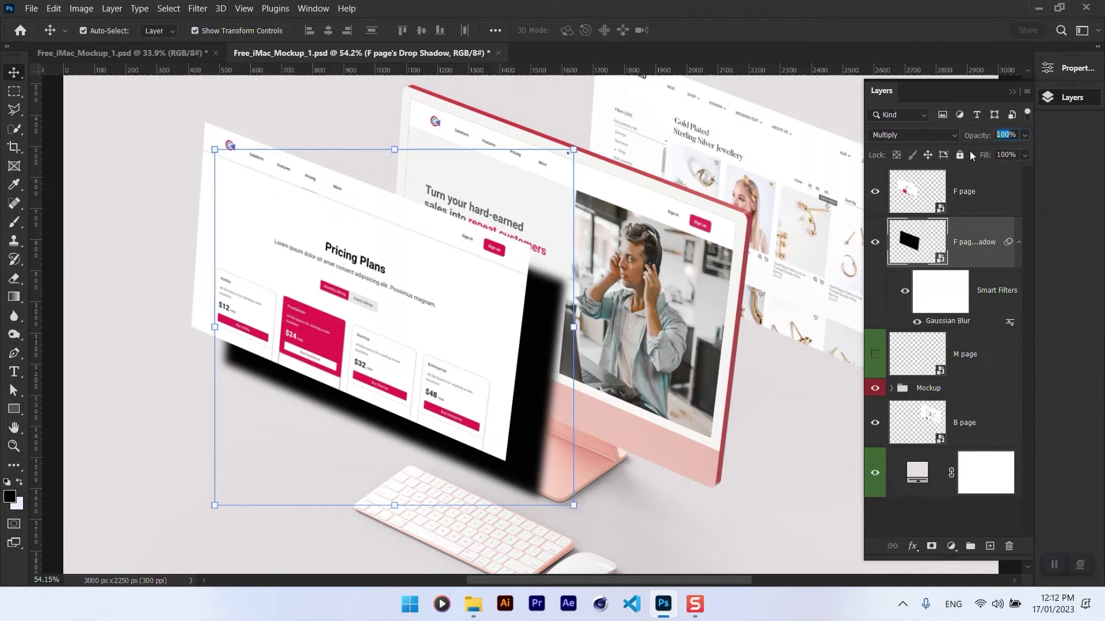
Set the shadow layer's opacity to 25% and shift F page and its shadow slightly to the left.
{"action": "type", "text": "25"}
{"action": "key", "text": "Return"}
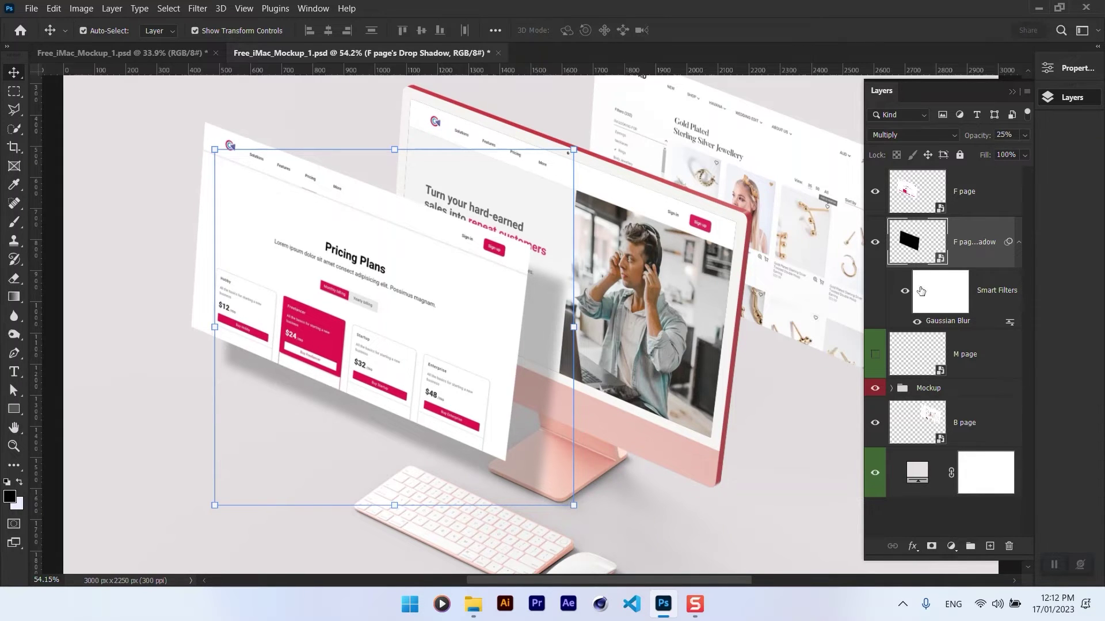
{"action": "left_click_drag", "start_coordinate": [532, 393], "coordinate": [453, 308]}
{"action": "left_click_drag", "start_coordinate": [527, 279], "coordinate": [519, 283]}
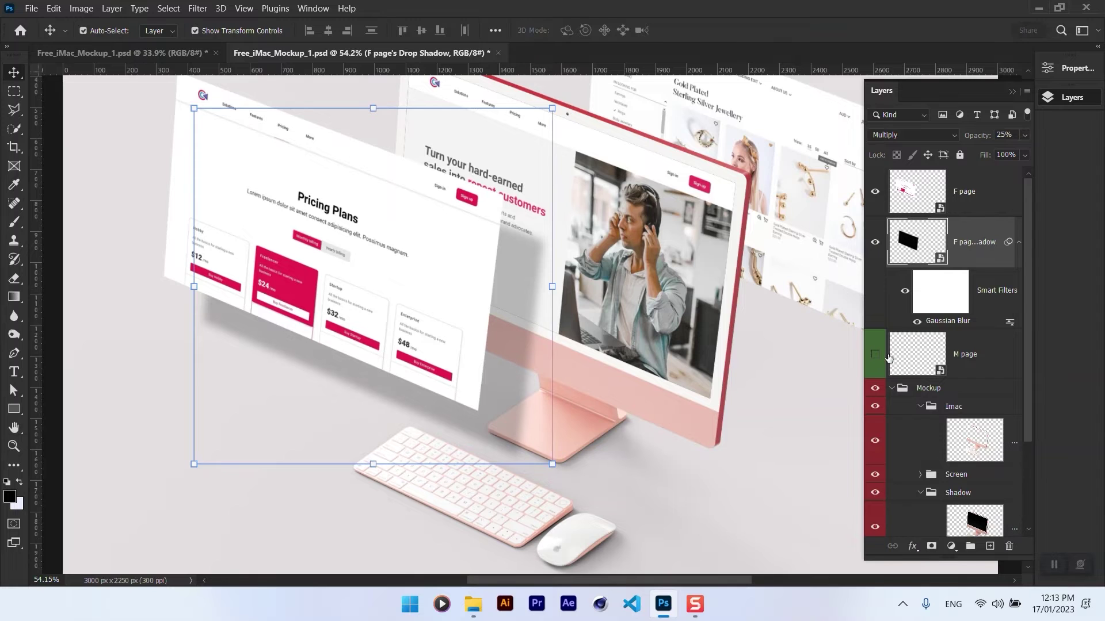
Mask F page's shadow to the iMac's outline and paint the shadow off the iMac's stand with a black brush.
{"action": "left_click", "coordinate": [978, 518], "text": "ctrl"}
{"action": "left_click", "coordinate": [931, 546]}
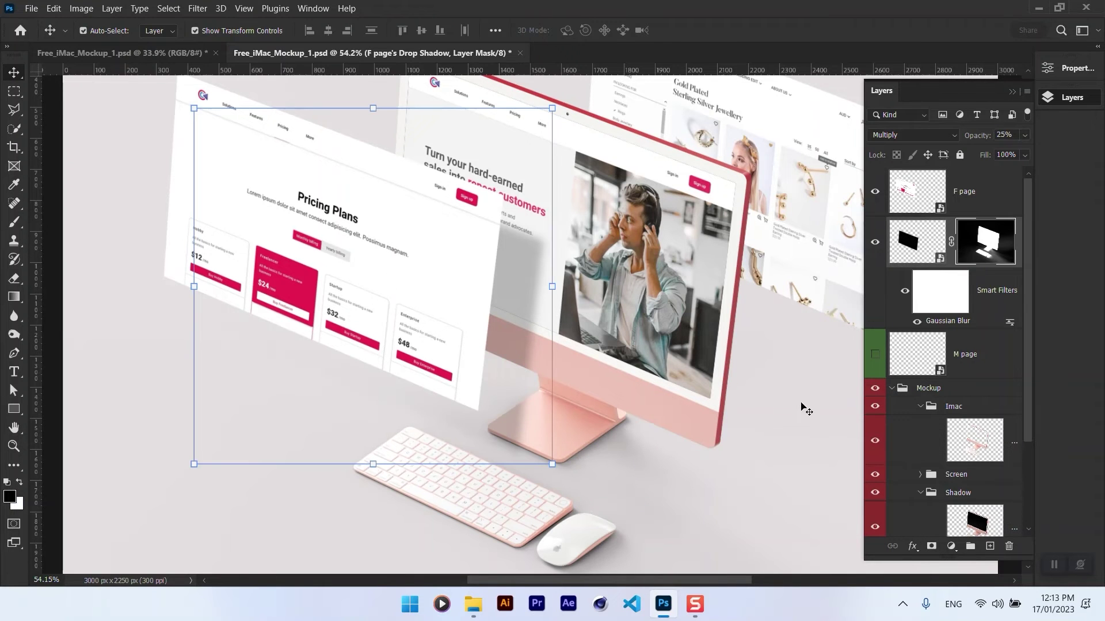
{"action": "left_click", "coordinate": [14, 221]}
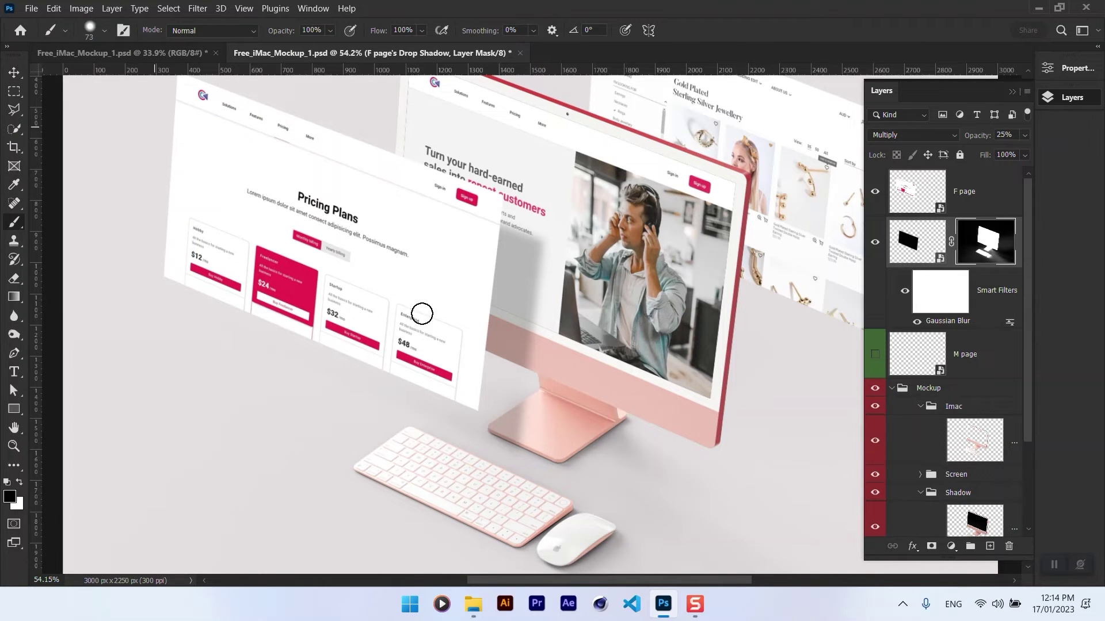
{"action": "left_click_drag", "start_coordinate": [501, 460], "coordinate": [515, 415]}
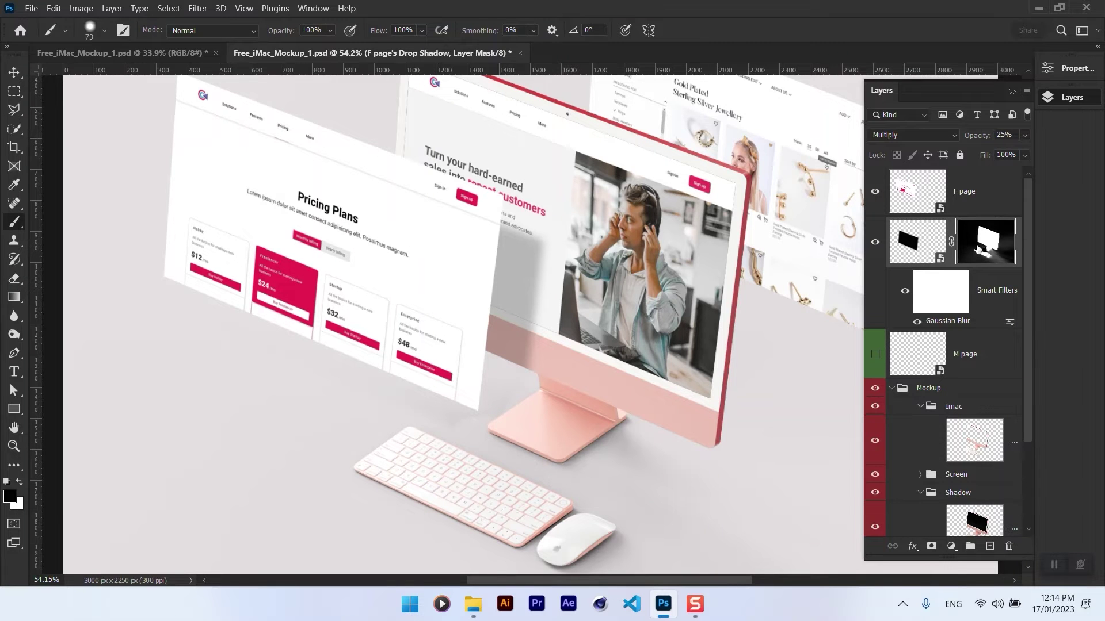
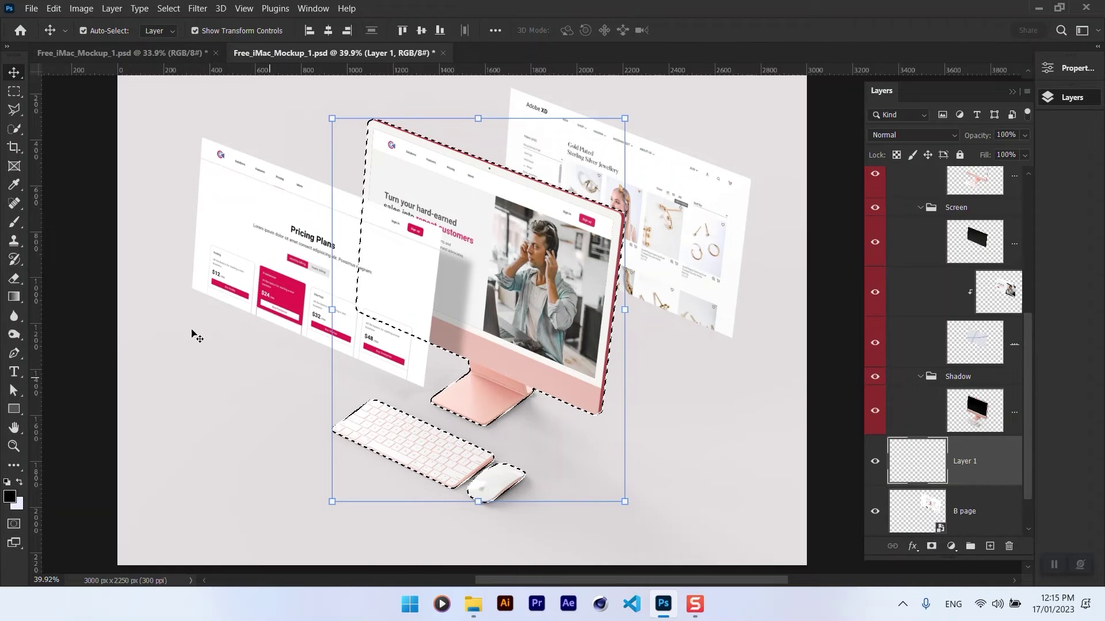
Remove the stand, keyboard and mouse from the iMac selection by outlining that area with straight lasso segments.
{"action": "left_click", "coordinate": [336, 292]}
{"action": "left_click", "coordinate": [660, 419]}
{"action": "left_click", "coordinate": [565, 547]}
{"action": "left_click", "coordinate": [267, 504]}
{"action": "left_click", "coordinate": [335, 293]}
Fill the remaining iMac display selection with black on Layer 1 and deselect it.
{"action": "key", "text": "alt+BackSpace"}
{"action": "left_click", "coordinate": [169, 8]}
{"action": "left_click", "coordinate": [184, 34]}
Move the black display shape down and to the right behind the iMac and convert Layer 1 to a smart object.
{"action": "key", "text": "v"}
{"action": "left_click_drag", "start_coordinate": [584, 243], "coordinate": [625, 275]}
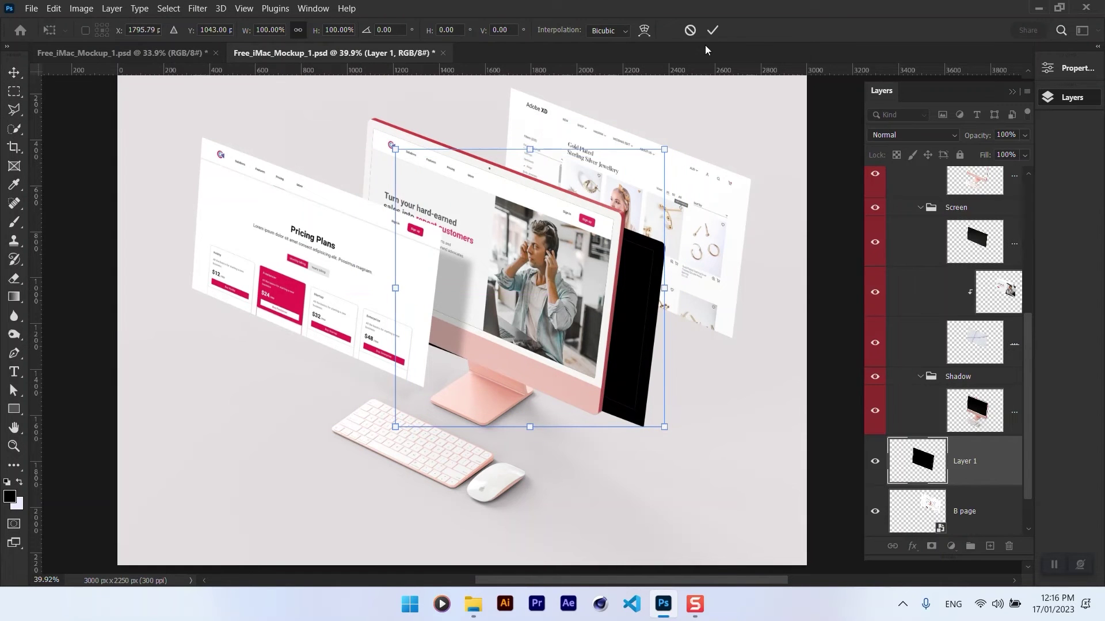
{"action": "right_click", "coordinate": [994, 476]}
{"action": "left_click", "coordinate": [816, 286]}
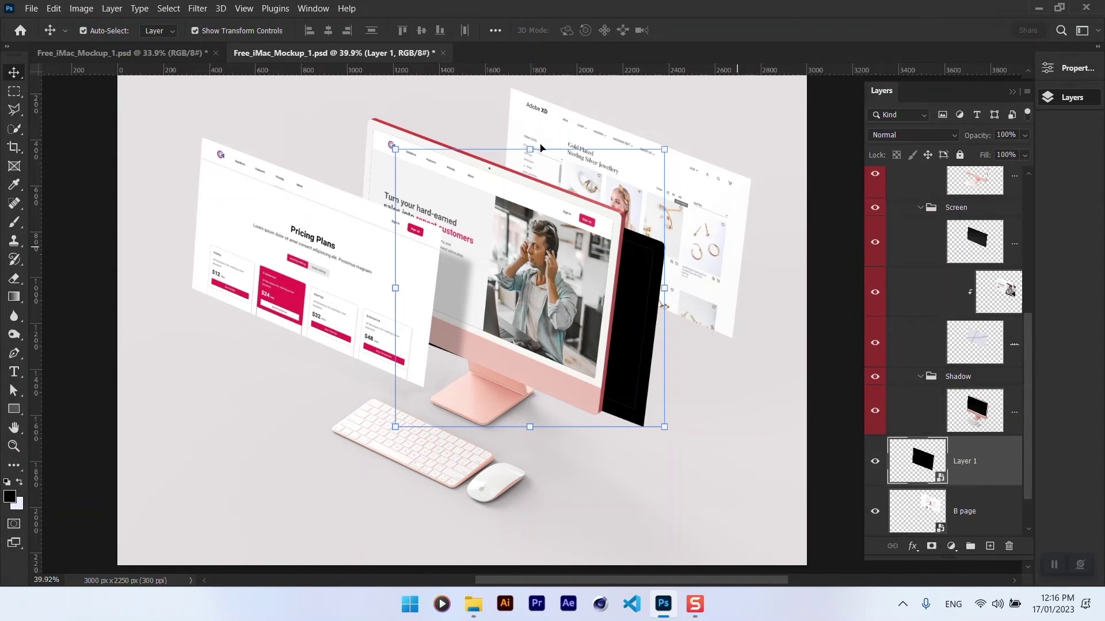
Apply the last-used Gaussian Blur to Layer 1 and lower the layer's opacity to 25%.
{"action": "left_click", "coordinate": [199, 8]}
{"action": "left_click", "coordinate": [241, 21]}
{"action": "left_click", "coordinate": [926, 116]}
{"action": "type", "text": "25"}
{"action": "key", "text": "Return"}
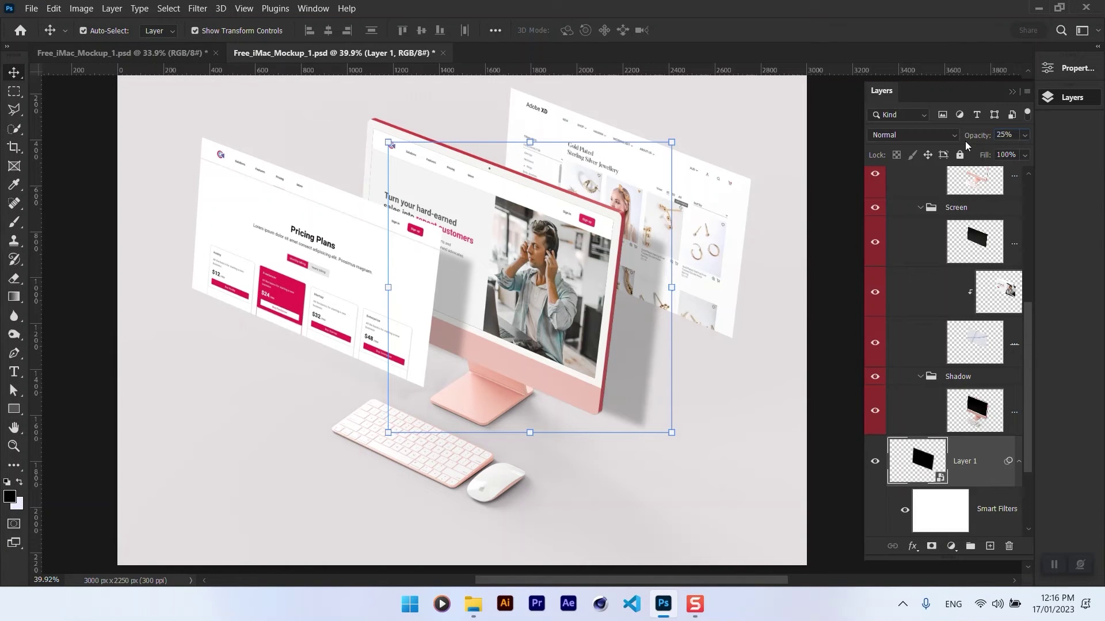
Mask Layer 1's shadow to the outline of B page.
{"action": "scroll", "coordinate": [986, 457], "scroll_direction": "down", "scroll_amount": 2}
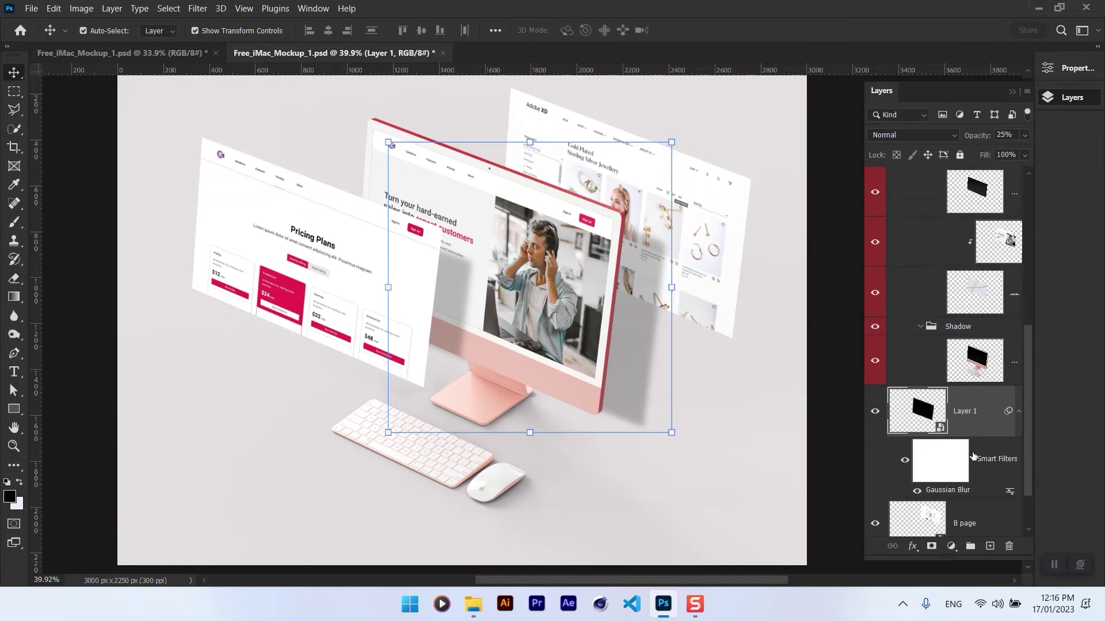
{"action": "left_click", "coordinate": [919, 477], "text": "ctrl"}
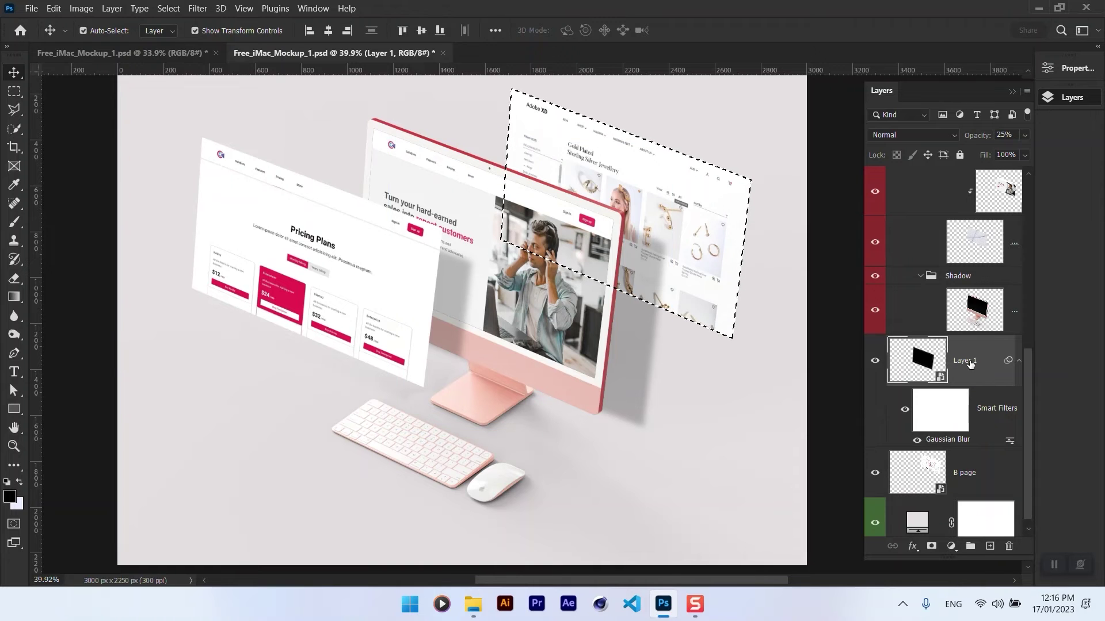
{"action": "left_click", "coordinate": [931, 546]}
{"action": "left_click", "coordinate": [828, 231]}
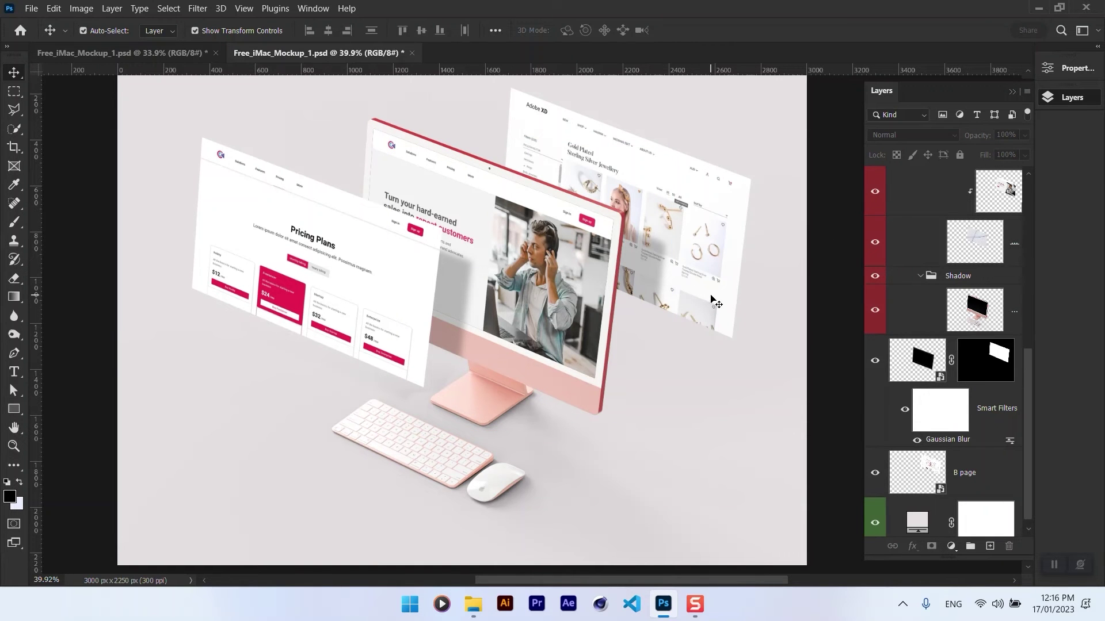
Add a drop shadow to F page with an angle of -153°, a distance of 2 px and a size of 0 px.
{"action": "left_click_drag", "start_coordinate": [433, 281], "coordinate": [507, 284]}
{"action": "scroll", "coordinate": [489, 241], "scroll_direction": "up", "scroll_amount": 6}
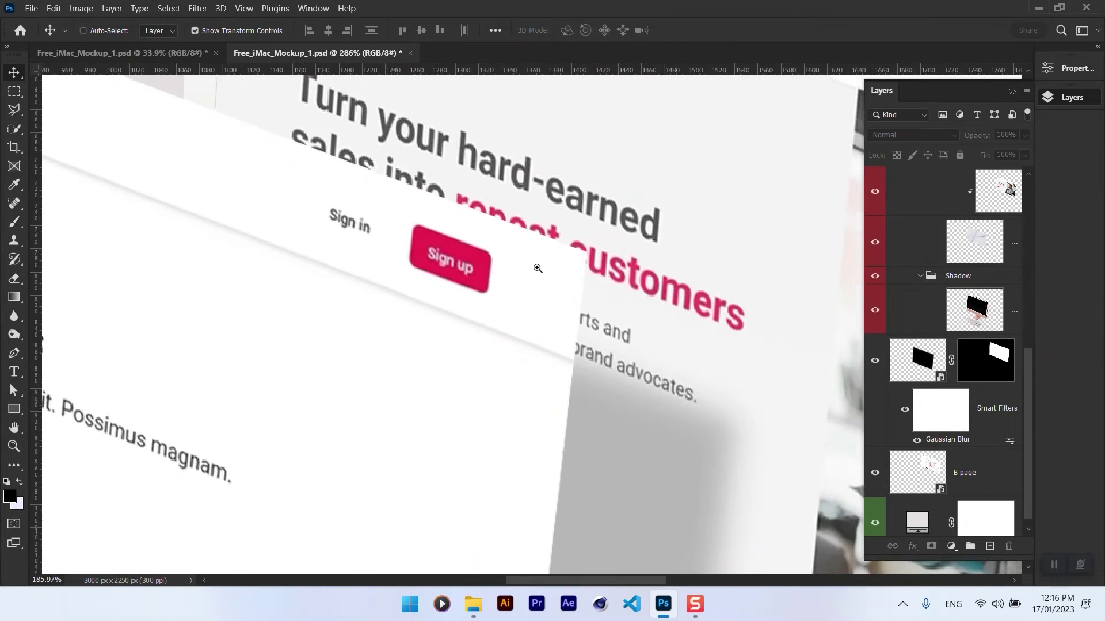
{"action": "scroll", "coordinate": [546, 265], "scroll_direction": "down", "scroll_amount": 2}
{"action": "left_click", "coordinate": [548, 267]}
{"action": "left_click", "coordinate": [912, 546]}
{"action": "left_click", "coordinate": [931, 539]}
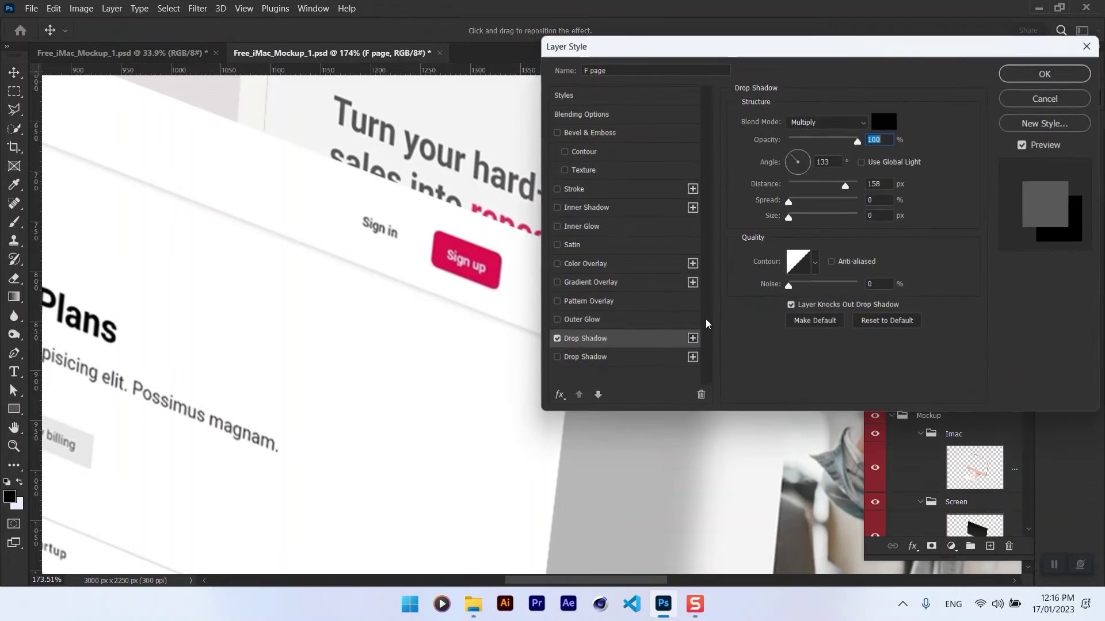
{"action": "left_click_drag", "start_coordinate": [604, 44], "coordinate": [737, 44]}
{"action": "left_click_drag", "start_coordinate": [978, 185], "coordinate": [922, 185]}
{"action": "left_click", "coordinate": [923, 216]}
{"action": "left_click_drag", "start_coordinate": [576, 277], "coordinate": [578, 277]}
Set F page's drop shadow colour to light grey c8c8c8 and apply the layer style.
{"action": "left_click", "coordinate": [1017, 119]}
{"action": "left_click", "coordinate": [723, 251]}
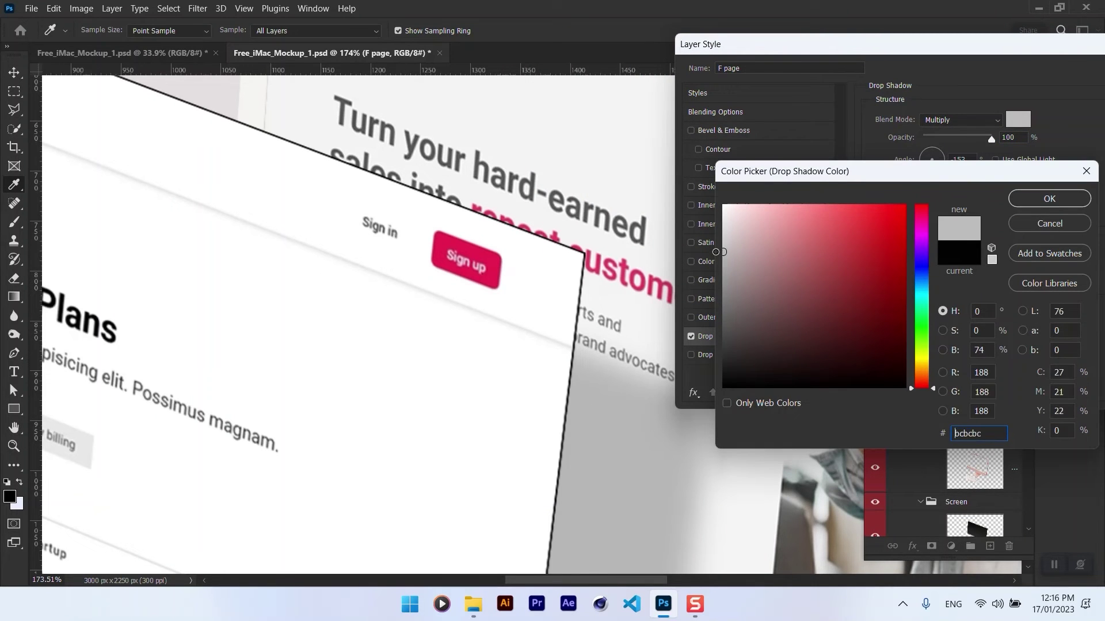
{"action": "left_click_drag", "start_coordinate": [724, 251], "coordinate": [724, 246]}
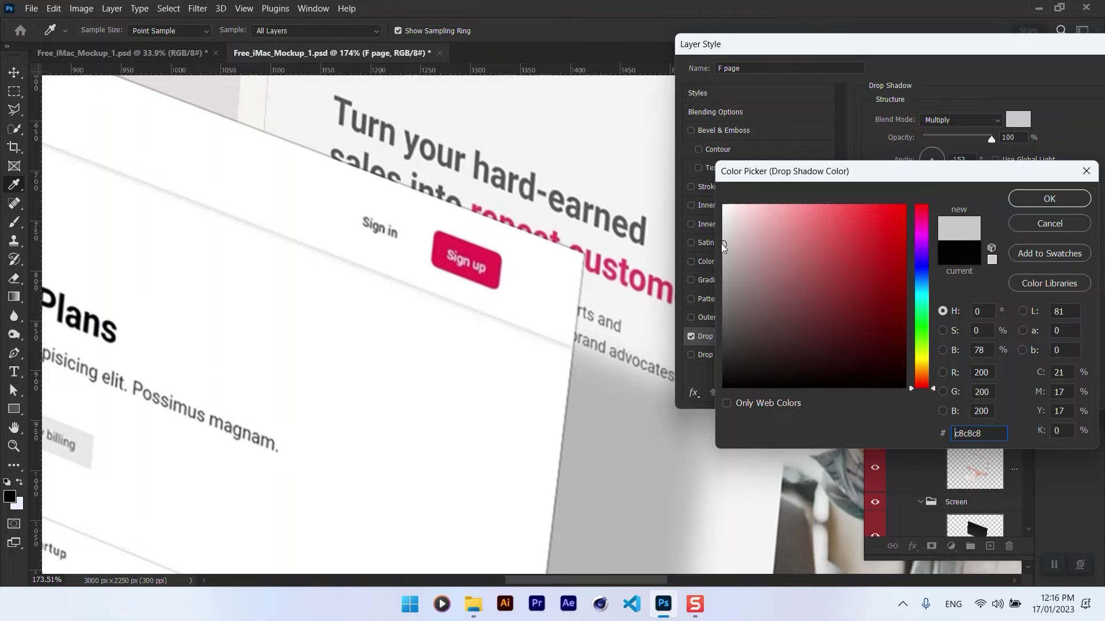
{"action": "left_click", "coordinate": [1031, 199]}
{"action": "left_click_drag", "start_coordinate": [1007, 44], "coordinate": [917, 37]}
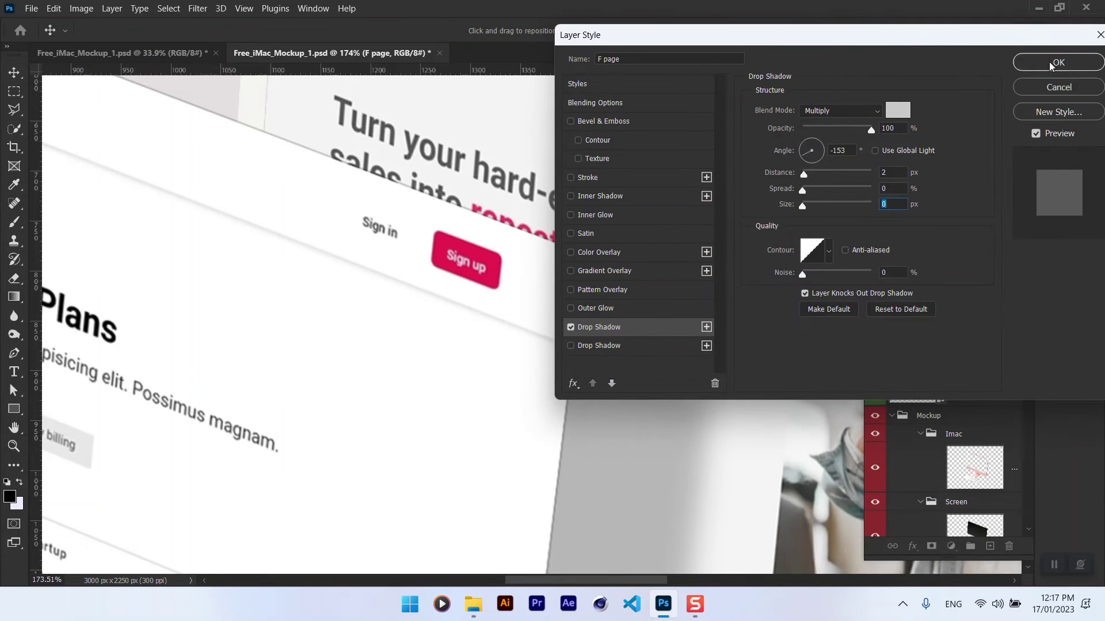
{"action": "left_click", "coordinate": [1047, 62]}
Copy F page's drop shadow layer style and paste it onto B page.
{"action": "left_click_drag", "start_coordinate": [543, 294], "coordinate": [491, 293]}
{"action": "right_click", "coordinate": [988, 191]}
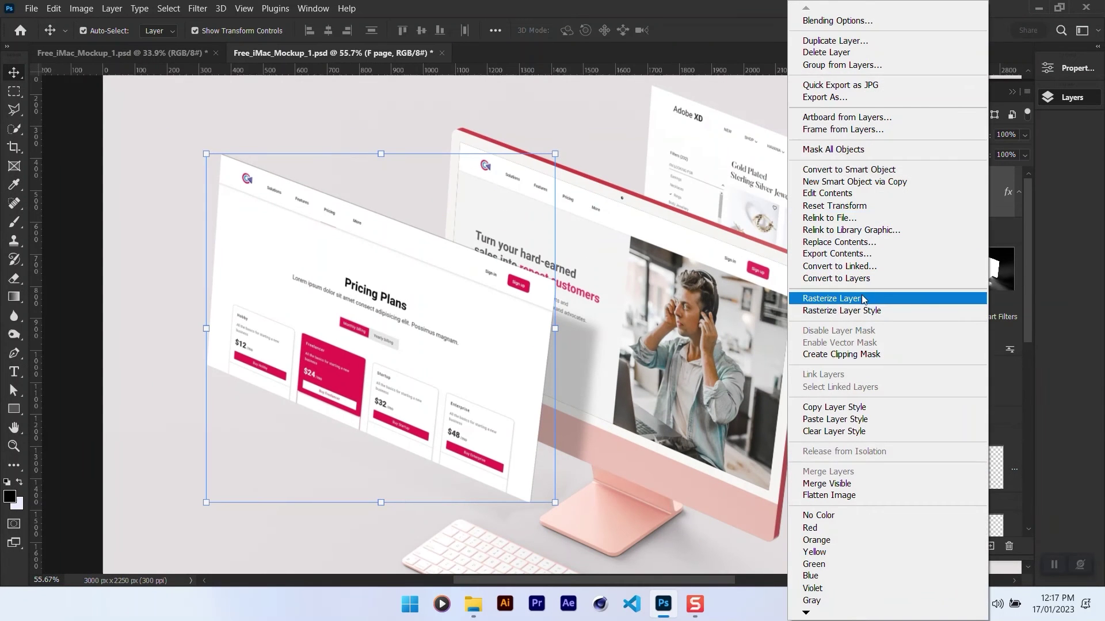
{"action": "left_click", "coordinate": [831, 421]}
{"action": "scroll", "coordinate": [949, 403], "scroll_direction": "down", "scroll_amount": 3}
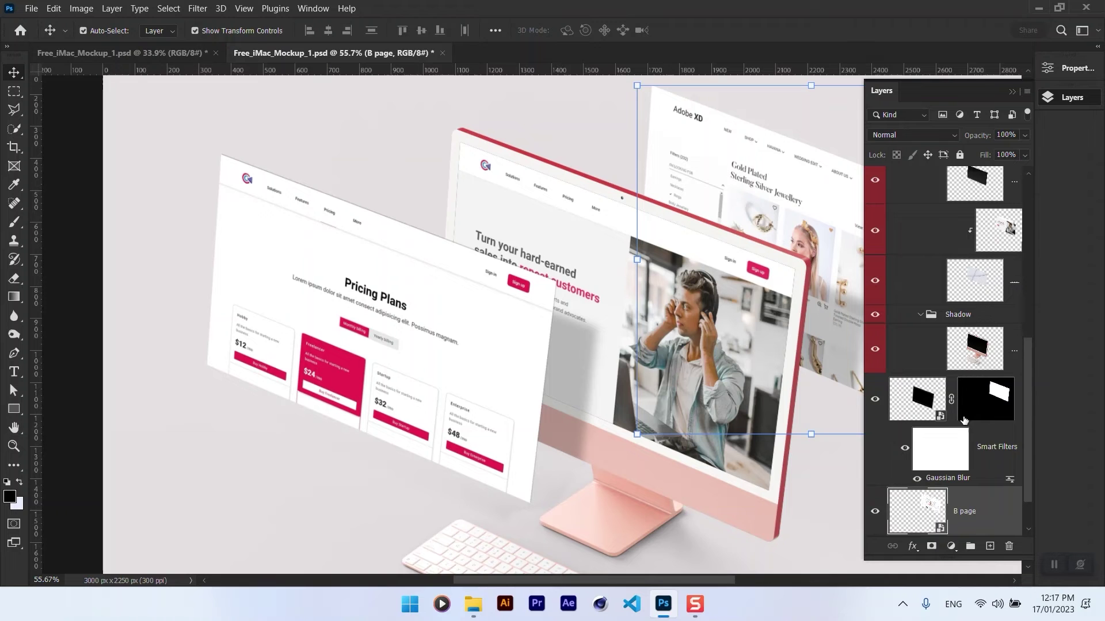
{"action": "left_click", "coordinate": [974, 460]}
{"action": "left_click_drag", "start_coordinate": [747, 221], "coordinate": [814, 238]}
{"action": "right_click", "coordinate": [977, 465]}
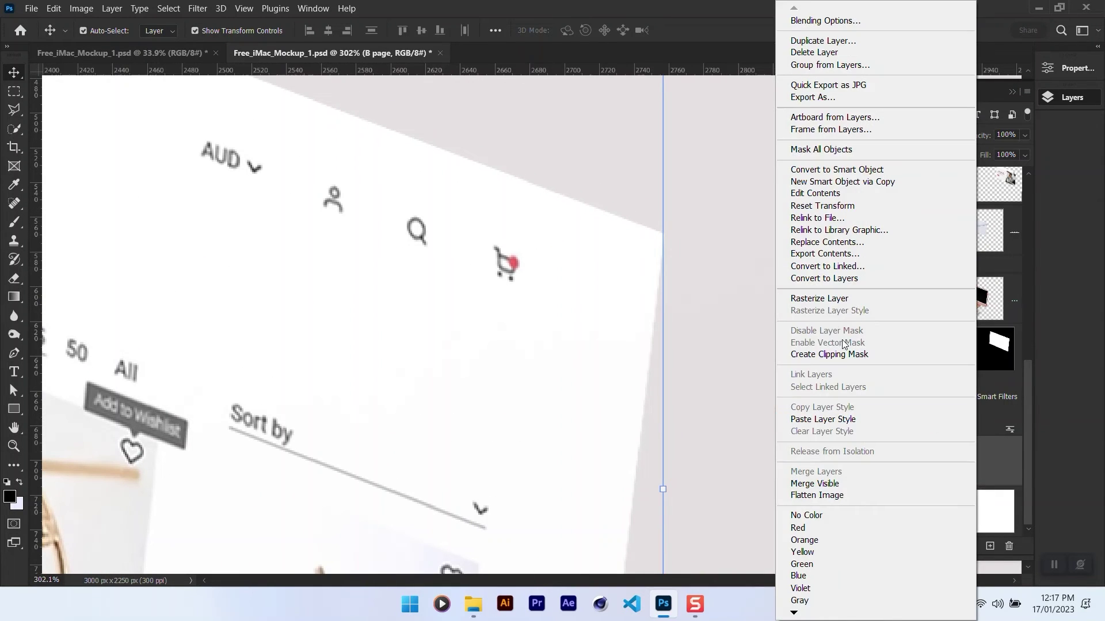
{"action": "left_click", "coordinate": [821, 418]}
{"action": "left_click_drag", "start_coordinate": [672, 285], "coordinate": [605, 285]}
{"action": "scroll", "coordinate": [606, 284], "scroll_direction": "down", "scroll_amount": 3}
{"action": "scroll", "coordinate": [592, 288], "scroll_direction": "up", "scroll_amount": 4}
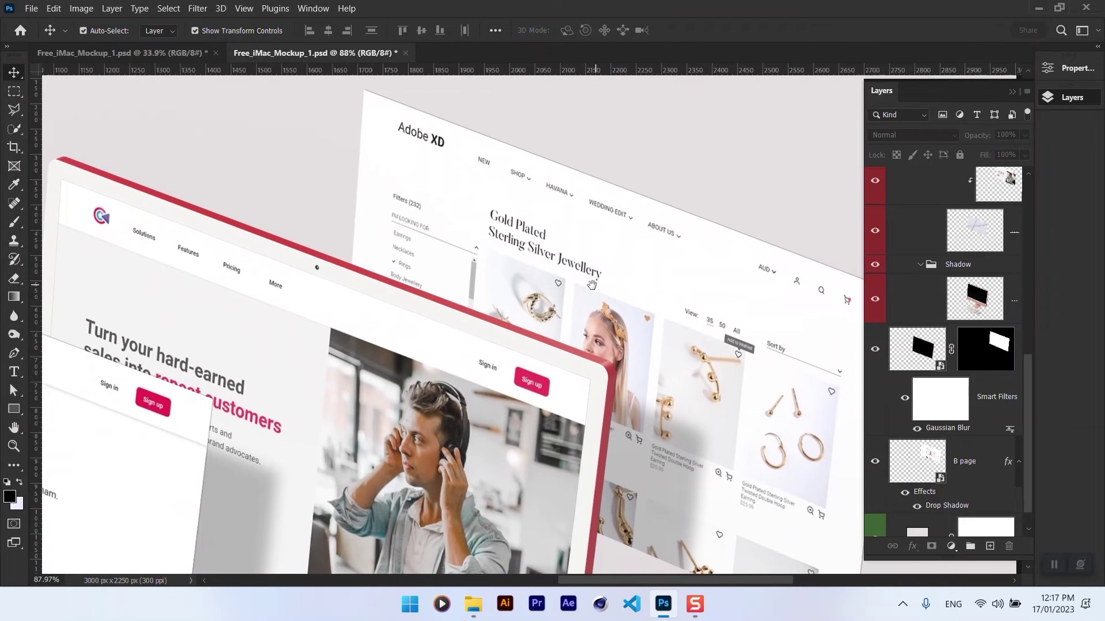
Try a lighter grey, e0e0e0, as F page's drop shadow colour.
{"action": "left_click_drag", "start_coordinate": [387, 286], "coordinate": [868, 235]}
{"action": "left_click_drag", "start_coordinate": [445, 264], "coordinate": [485, 286]}
{"action": "left_click", "coordinate": [485, 287]}
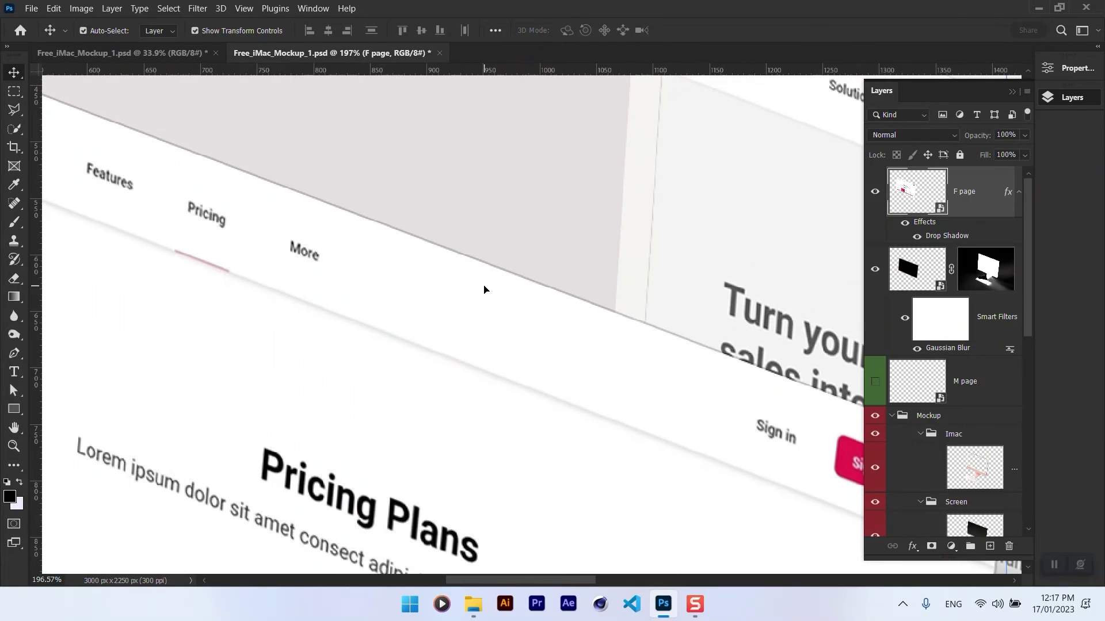
{"action": "double_click", "coordinate": [946, 236]}
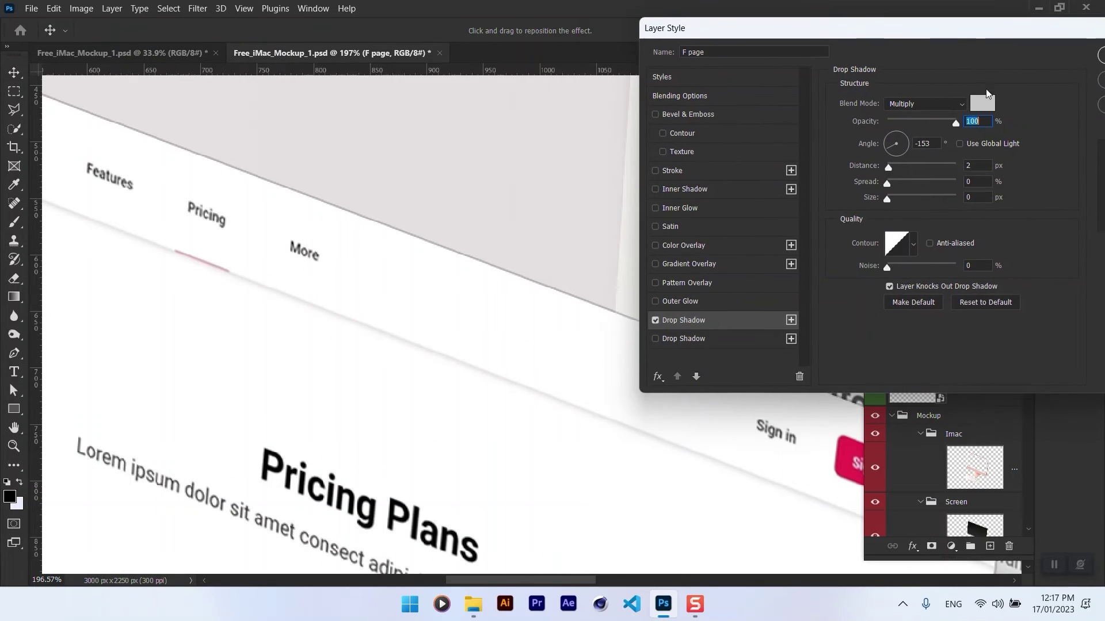
{"action": "left_click", "coordinate": [982, 103]}
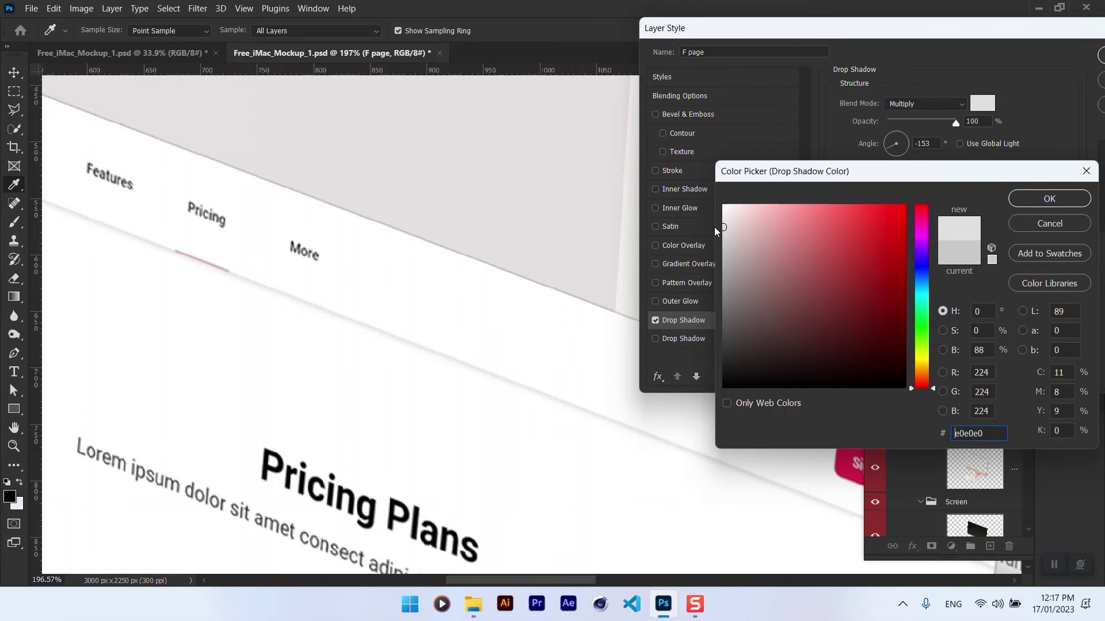
{"action": "left_click", "coordinate": [1050, 198]}
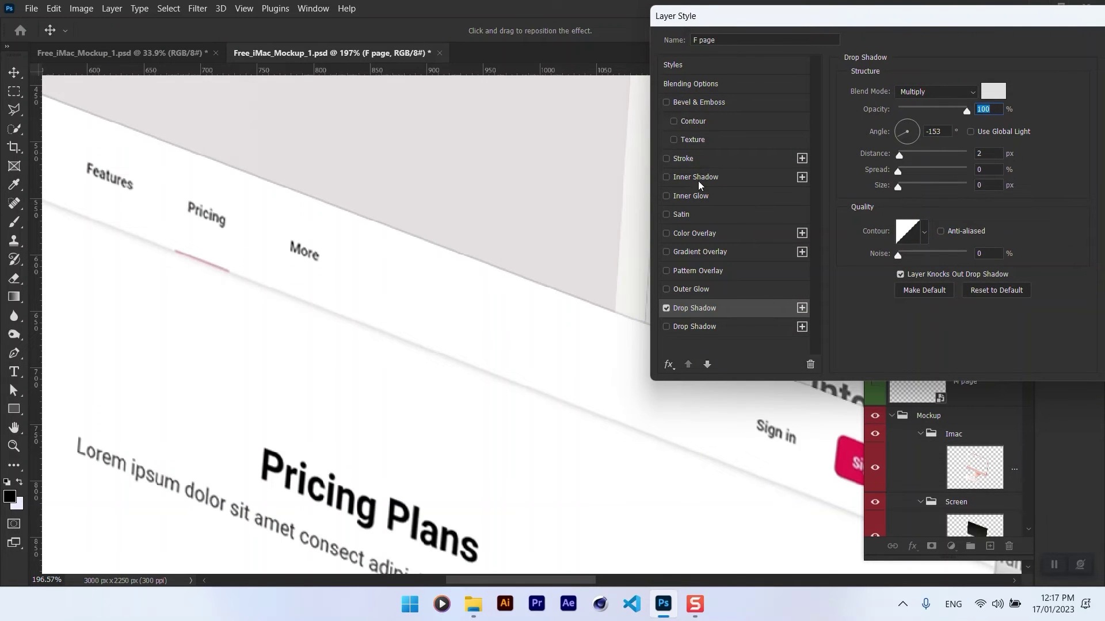
Try a white ffffff inner shadow with the Lighten blend mode on F page.
{"action": "left_click", "coordinate": [700, 180]}
{"action": "left_click", "coordinate": [993, 91]}
{"action": "type", "text": "ffffff"}
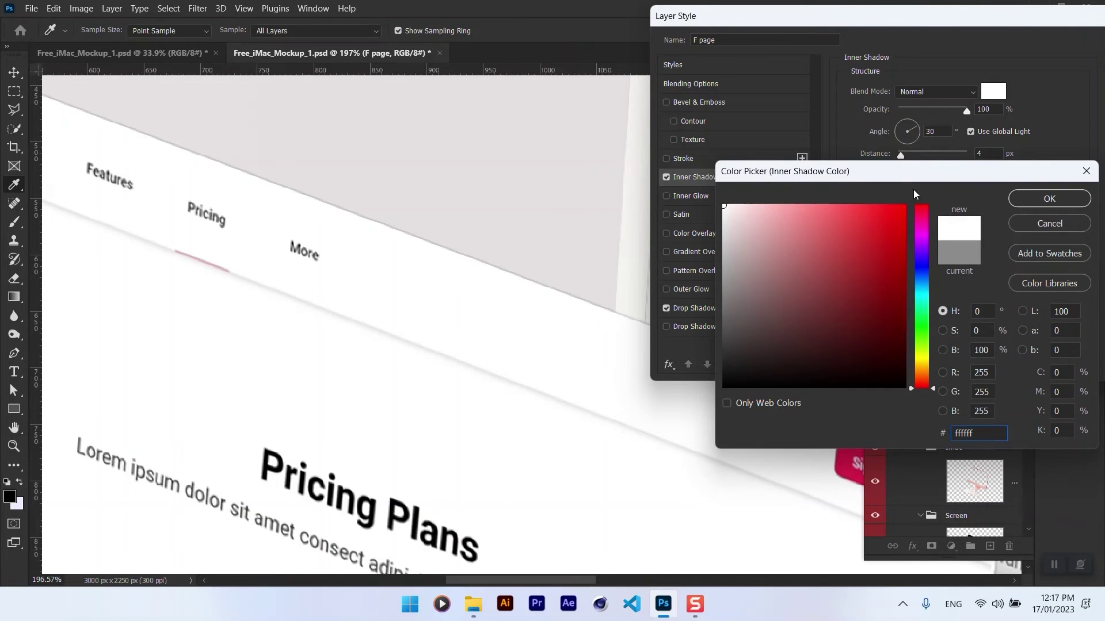
{"action": "left_click", "coordinate": [1050, 199]}
{"action": "left_click", "coordinate": [938, 91]}
{"action": "left_click", "coordinate": [913, 211]}
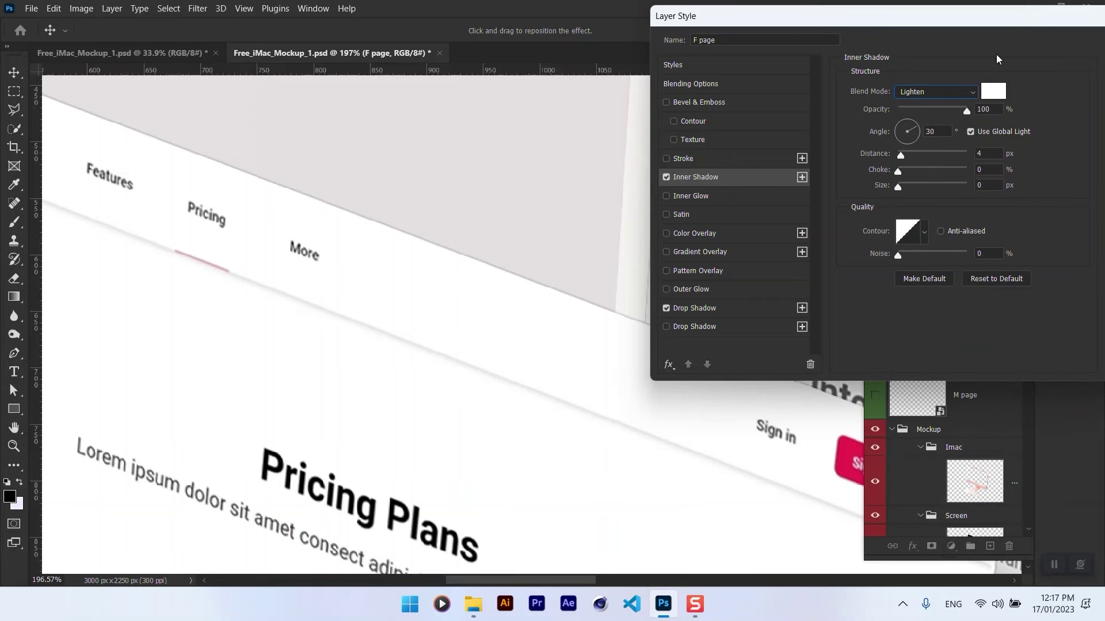
{"action": "left_click", "coordinate": [996, 81]}
Duplicate the F page layer.
{"action": "scroll", "coordinate": [523, 257], "scroll_direction": "down", "scroll_amount": 6}
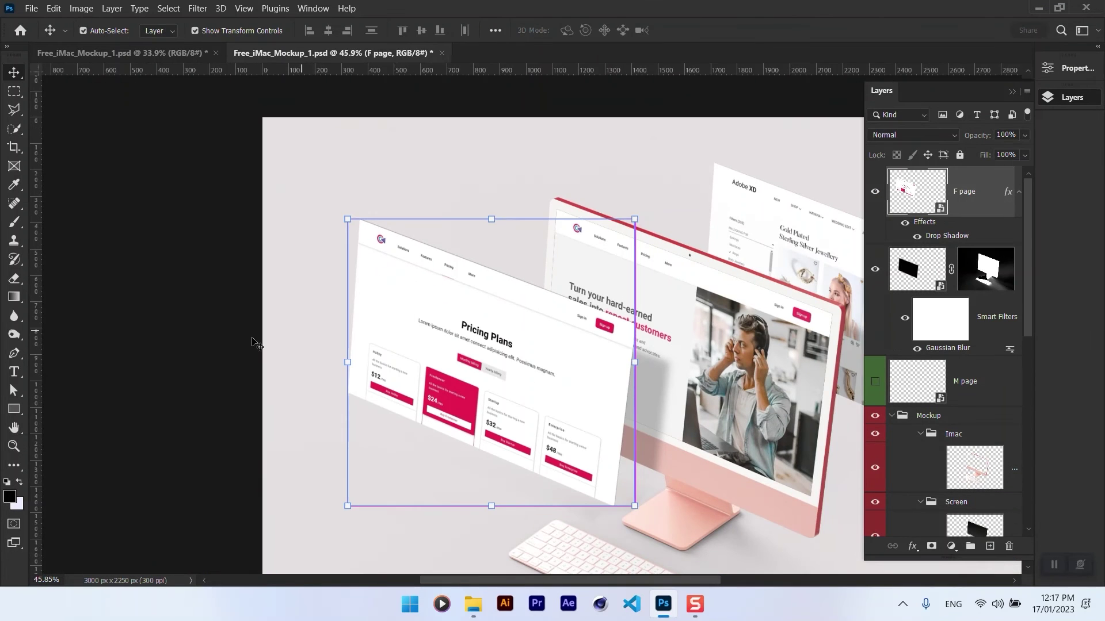
{"action": "scroll", "coordinate": [566, 276], "scroll_direction": "down", "scroll_amount": 2}
{"action": "left_click_drag", "start_coordinate": [978, 199], "coordinate": [978, 242]}
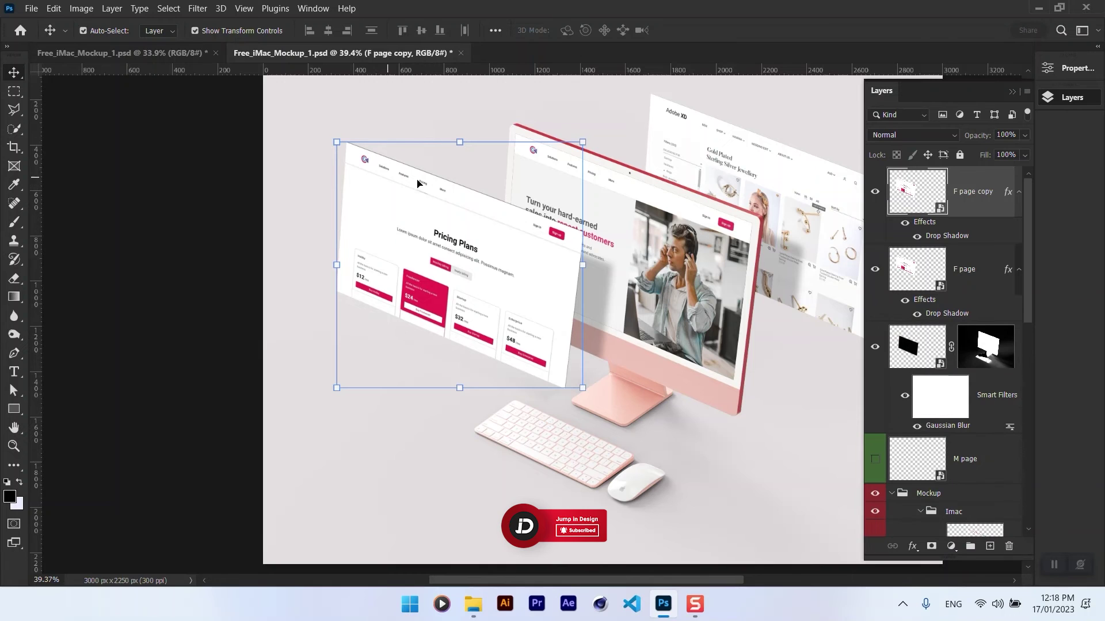
Distort F page copy into a flattened slanted shape on the floor below the page and remove its layer effects.
{"action": "left_click", "coordinate": [53, 8]}
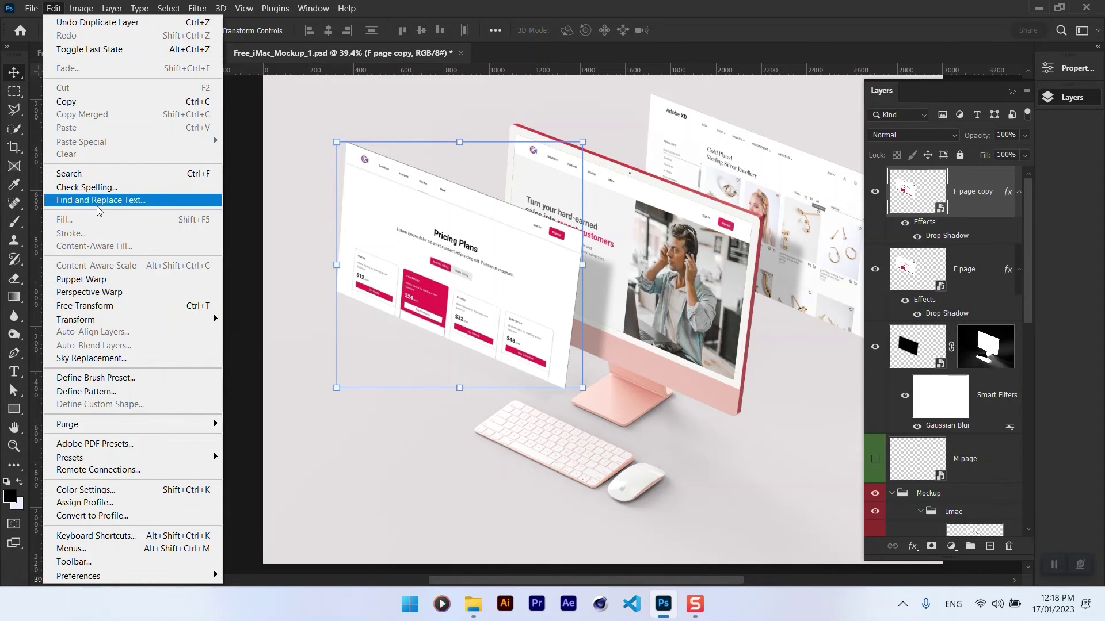
{"action": "mouse_move", "coordinate": [144, 320]}
{"action": "left_click", "coordinate": [253, 377]}
{"action": "left_click_drag", "start_coordinate": [464, 188], "coordinate": [447, 392]}
{"action": "left_click", "coordinate": [713, 31]}
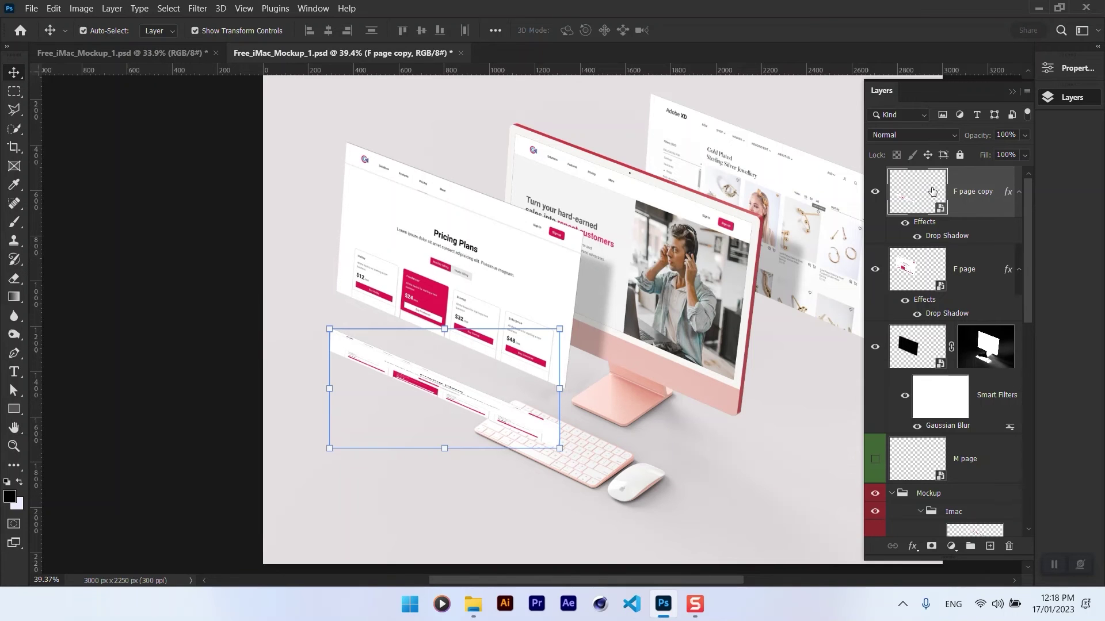
{"action": "left_click_drag", "start_coordinate": [1008, 194], "coordinate": [1009, 546]}
Open F page copy's smart object contents and add a radial gradient overlay to the pricing design layer.
{"action": "double_click", "coordinate": [897, 187]}
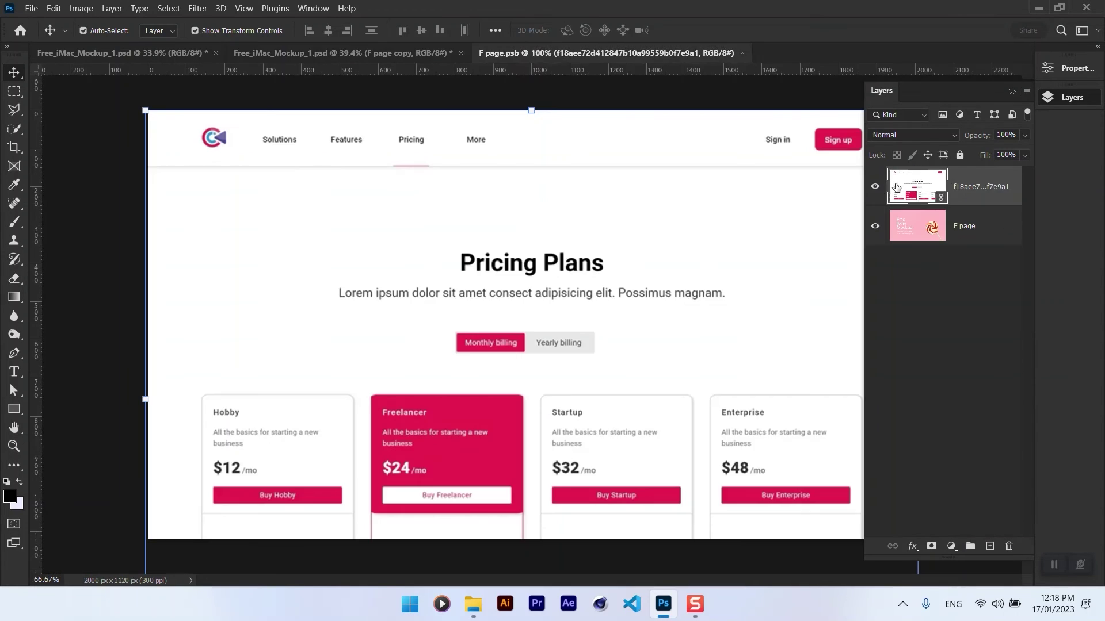
{"action": "left_click", "coordinate": [914, 547]}
{"action": "left_click", "coordinate": [935, 501]}
{"action": "left_click_drag", "start_coordinate": [676, 24], "coordinate": [951, 46]}
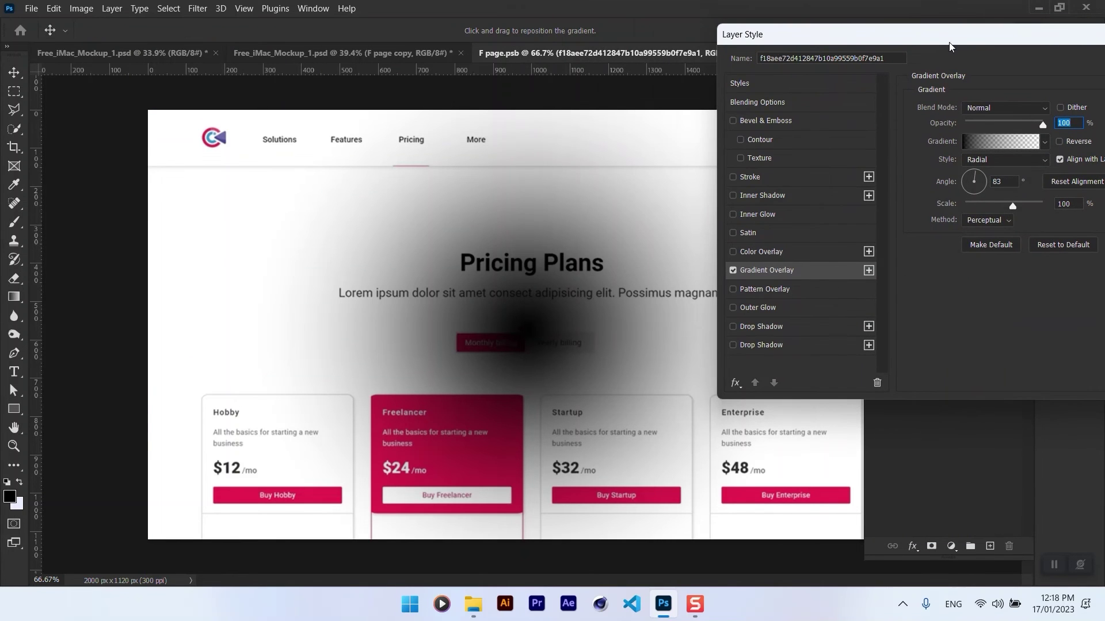
Configure the overlay gradient with black 000000 colour stops fading to 0% opacity at the end, and apply the layer style.
{"action": "left_click", "coordinate": [998, 144]}
{"action": "double_click", "coordinate": [662, 352]}
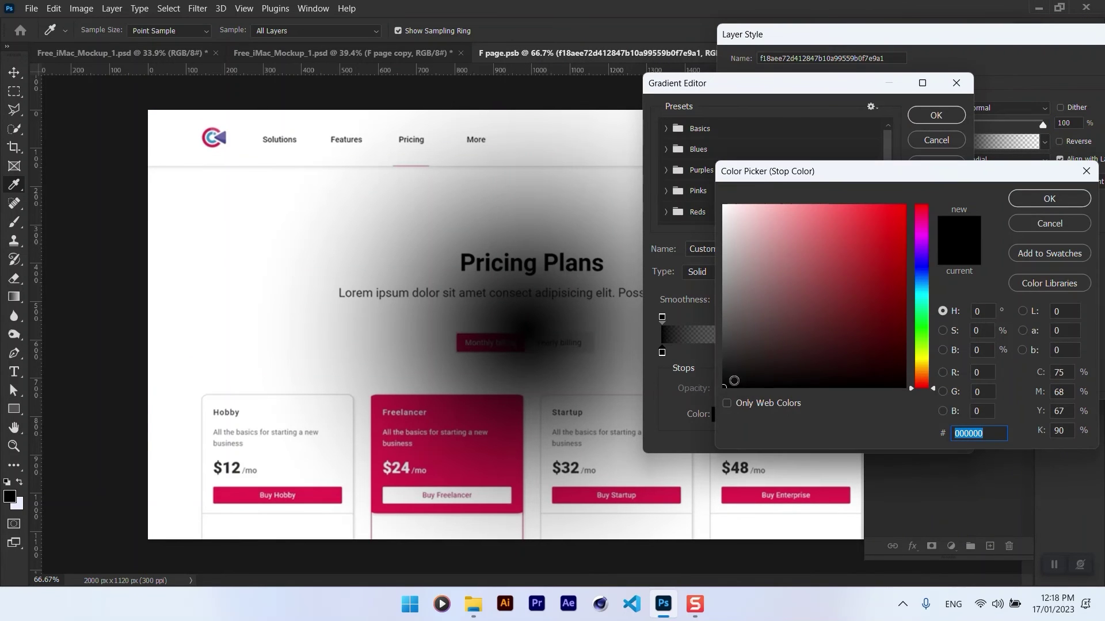
{"action": "left_click", "coordinate": [1048, 199]}
{"action": "double_click", "coordinate": [953, 353]}
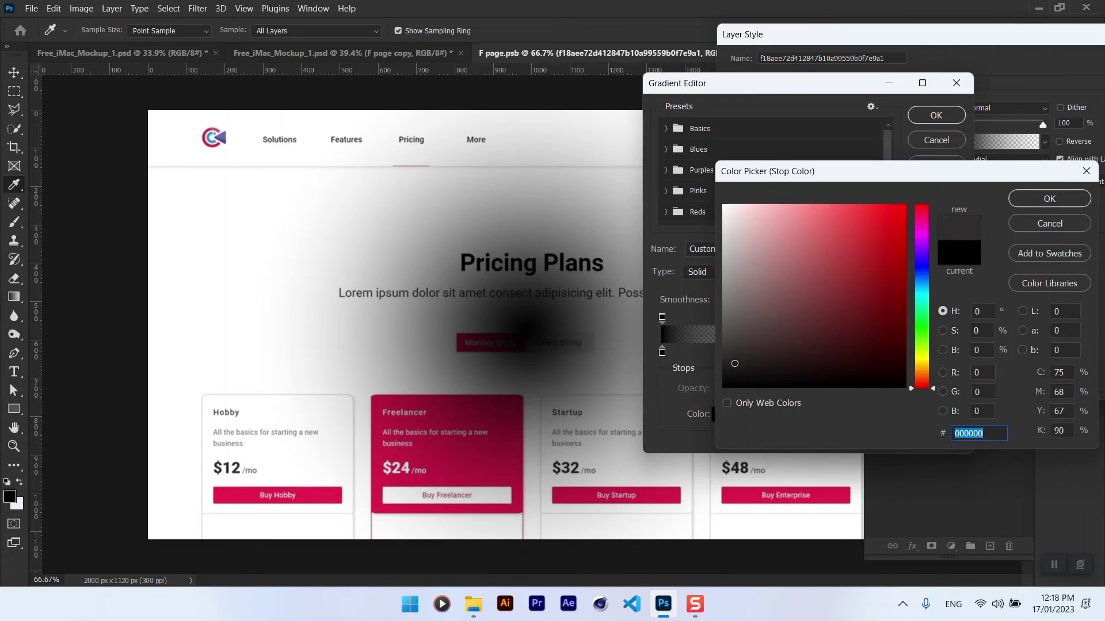
{"action": "left_click", "coordinate": [1041, 200]}
{"action": "left_click", "coordinate": [952, 318]}
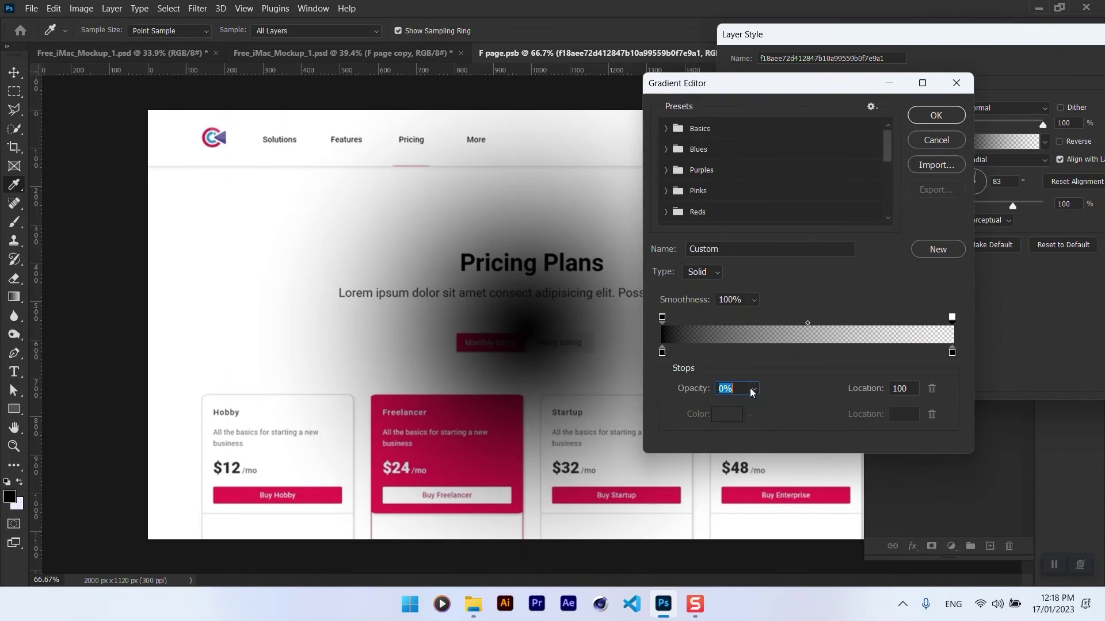
{"action": "left_click_drag", "start_coordinate": [755, 408], "coordinate": [727, 412]}
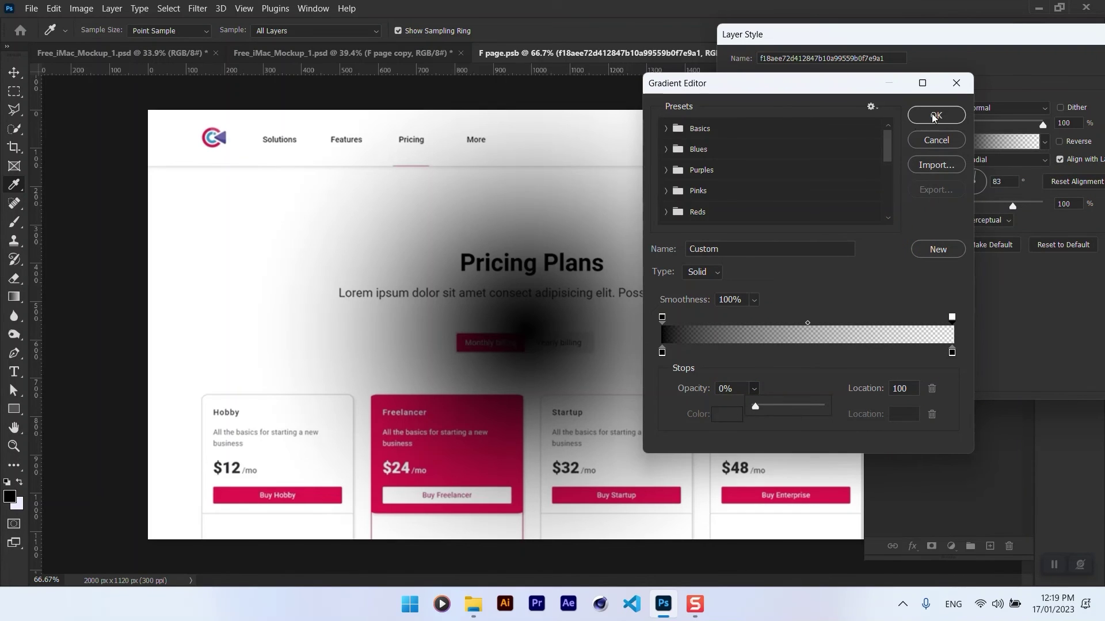
{"action": "left_click", "coordinate": [934, 116]}
{"action": "left_click_drag", "start_coordinate": [884, 47], "coordinate": [742, 48]}
{"action": "left_click", "coordinate": [1056, 70]}
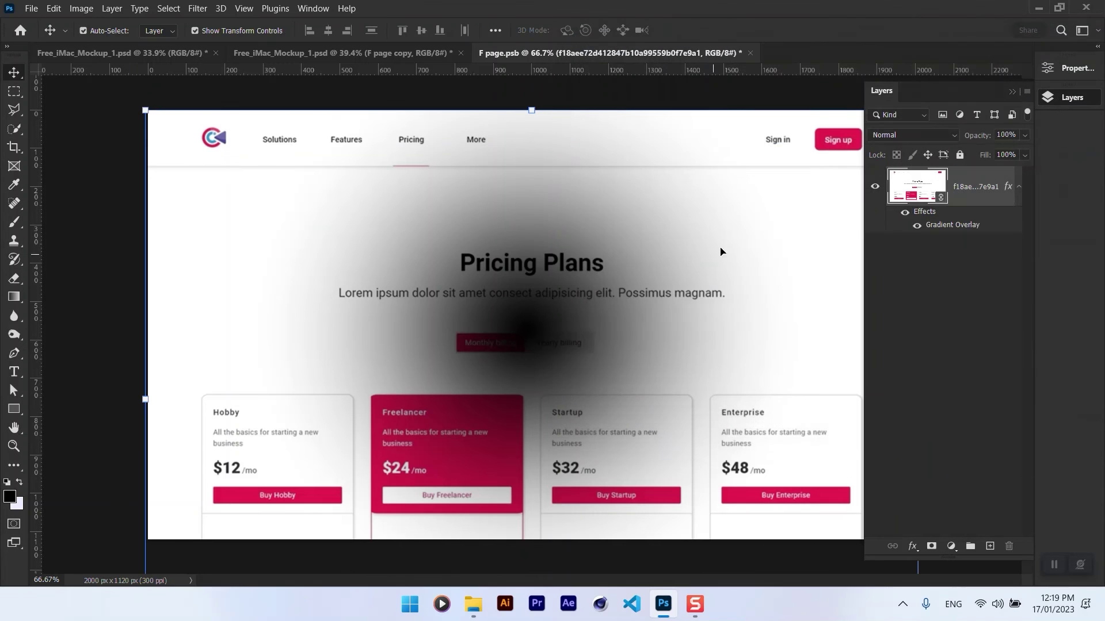
Set the pricing design layer's fill to 0%, leaving only the gradient, and save and close the smart object.
{"action": "key", "text": "Return"}
{"action": "left_click", "coordinate": [31, 8]}
{"action": "left_click", "coordinate": [46, 164]}
{"action": "left_click", "coordinate": [750, 53]}
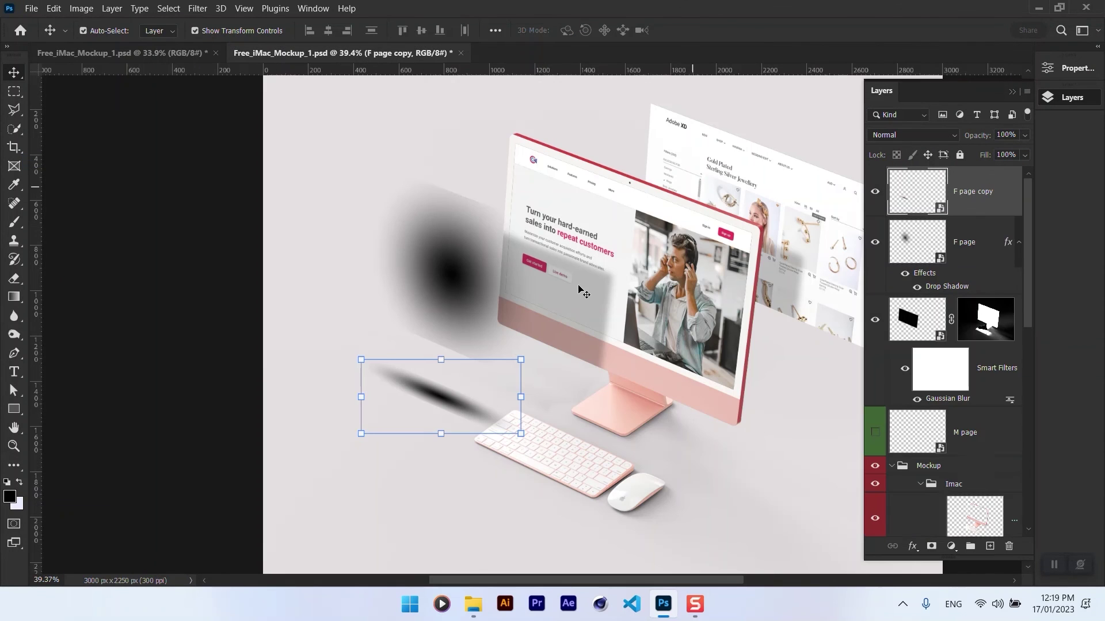
Rasterize the F page copy layer holding the flattened floor shadow.
{"action": "right_click", "coordinate": [996, 195]}
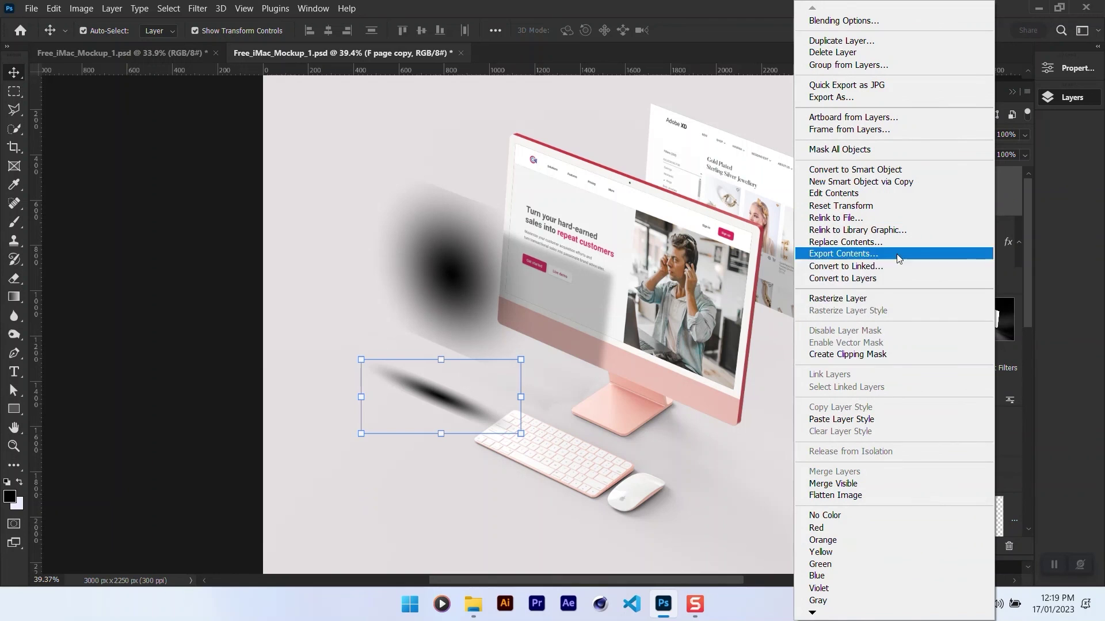
{"action": "left_click", "coordinate": [846, 303]}
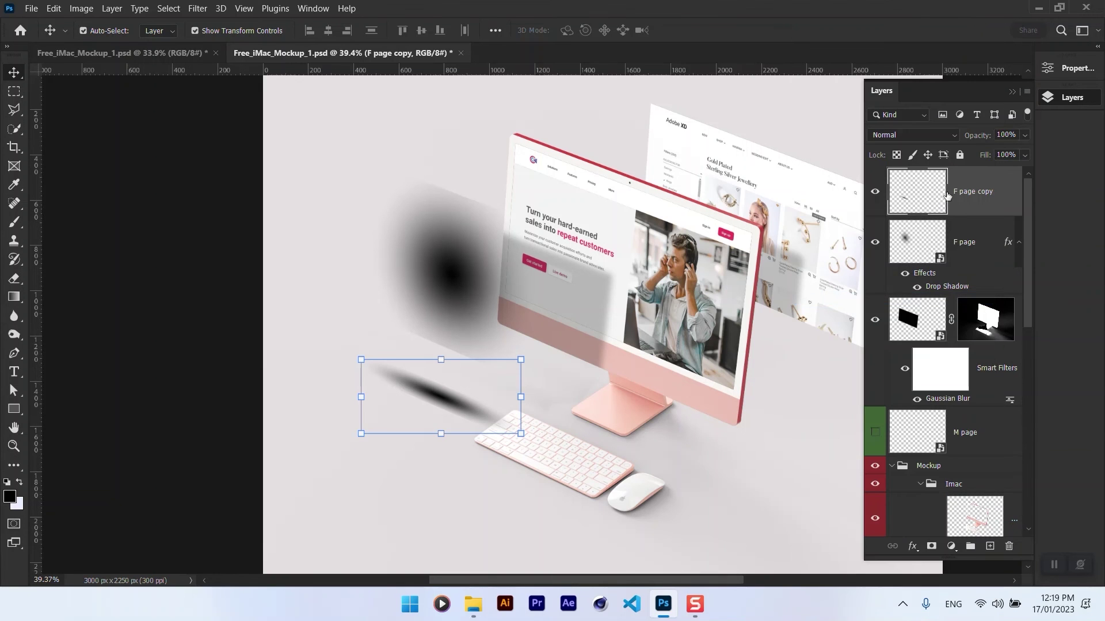
Open the F page smart object, delete the design layer's gradient overlay, restore its fill to 100%, and save and close it.
{"action": "left_click", "coordinate": [895, 243]}
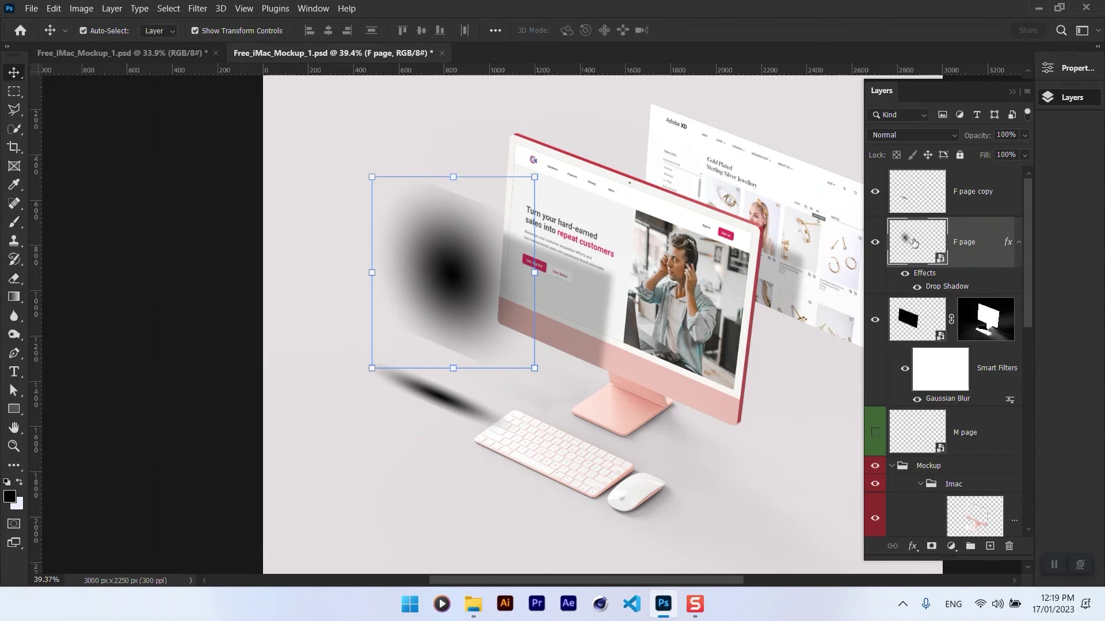
{"action": "double_click", "coordinate": [938, 244]}
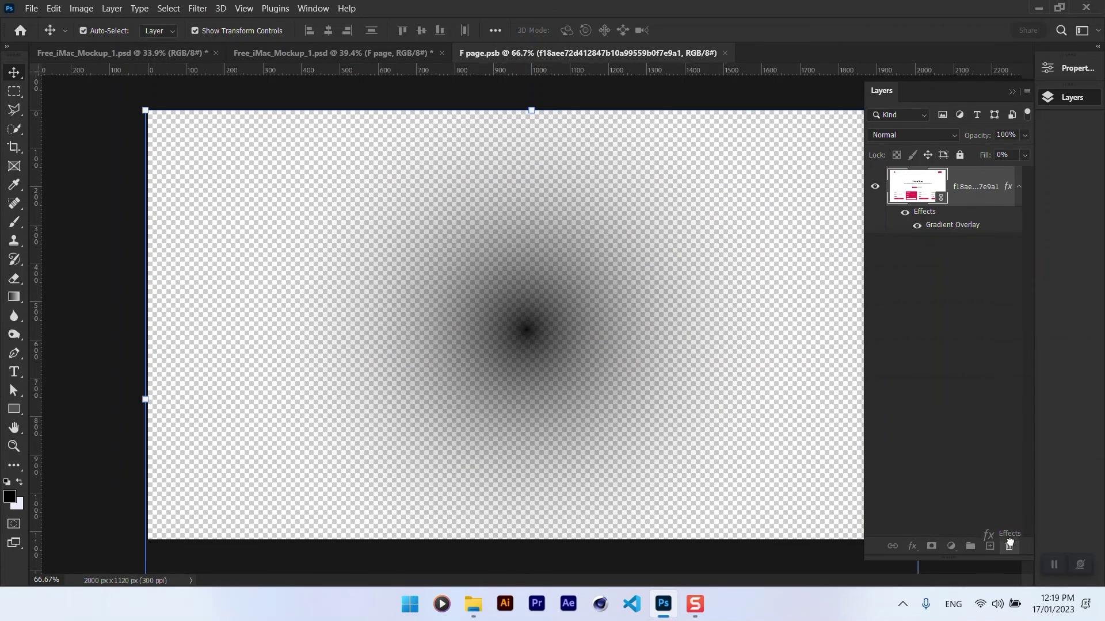
{"action": "left_click_drag", "start_coordinate": [1009, 542], "coordinate": [1009, 545]}
{"action": "type", "text": "100"}
{"action": "key", "text": "Return"}
{"action": "left_click", "coordinate": [31, 8]}
{"action": "left_click", "coordinate": [46, 163]}
{"action": "left_click", "coordinate": [725, 53]}
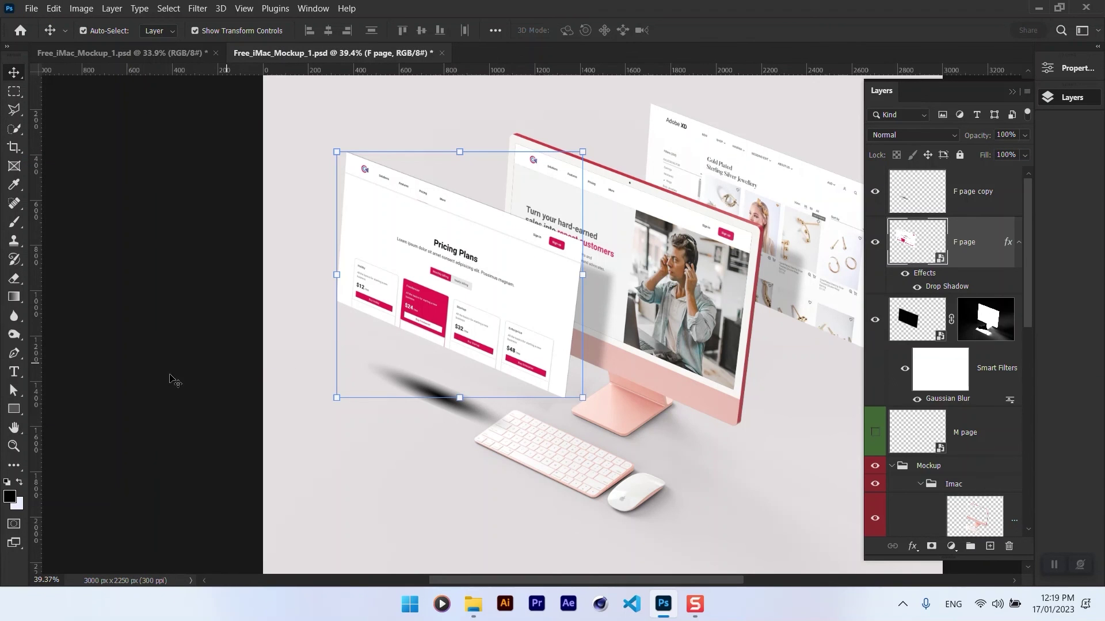
Select the F page copy floor shadow and reapply the last used blur filter to soften its edges.
{"action": "left_click", "coordinate": [432, 389]}
{"action": "scroll", "coordinate": [435, 390], "scroll_direction": "up", "scroll_amount": 5}
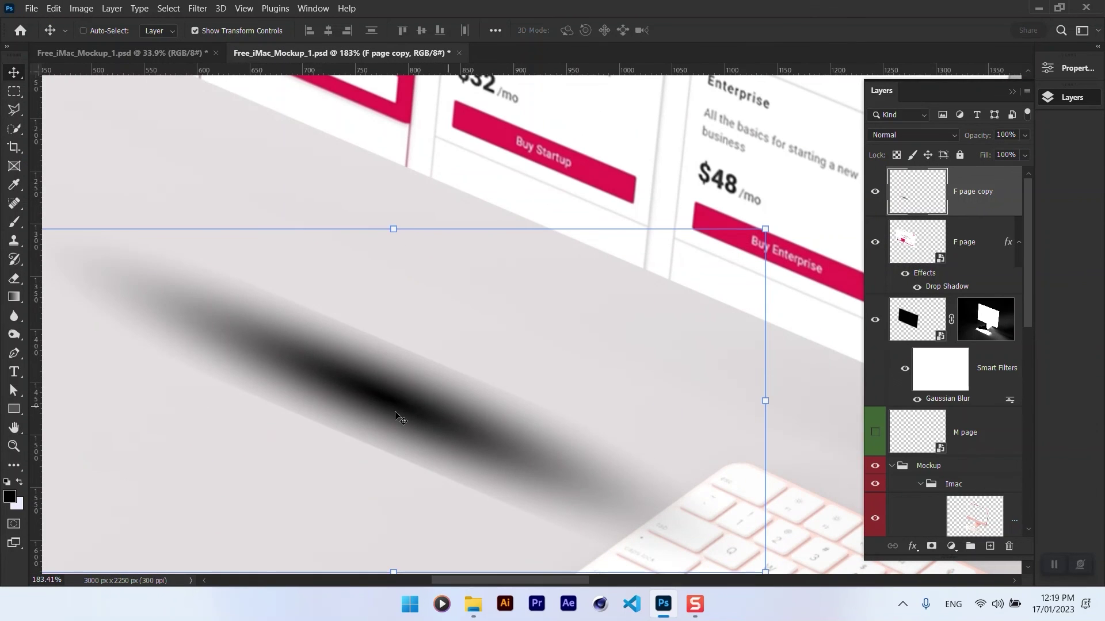
{"action": "left_click", "coordinate": [193, 8]}
{"action": "left_click", "coordinate": [213, 20]}
Set the front page's floor shadow layer to Multiply blending and lower its opacity to 52%.
{"action": "left_click", "coordinate": [912, 135]}
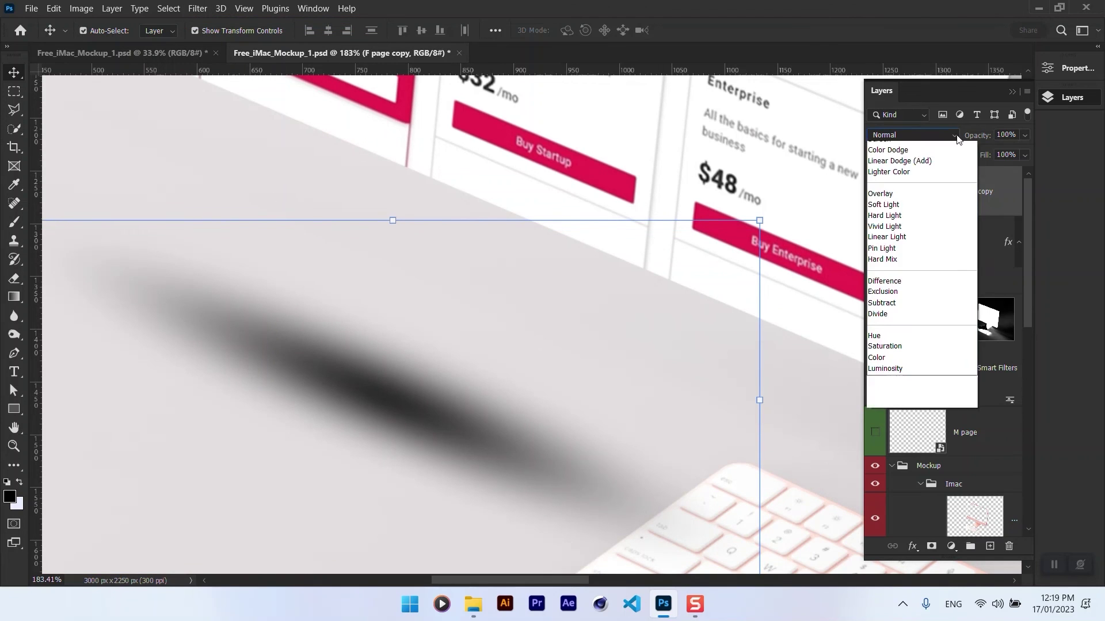
{"action": "left_click", "coordinate": [889, 191]}
{"action": "left_click_drag", "start_coordinate": [966, 141], "coordinate": [954, 142]}
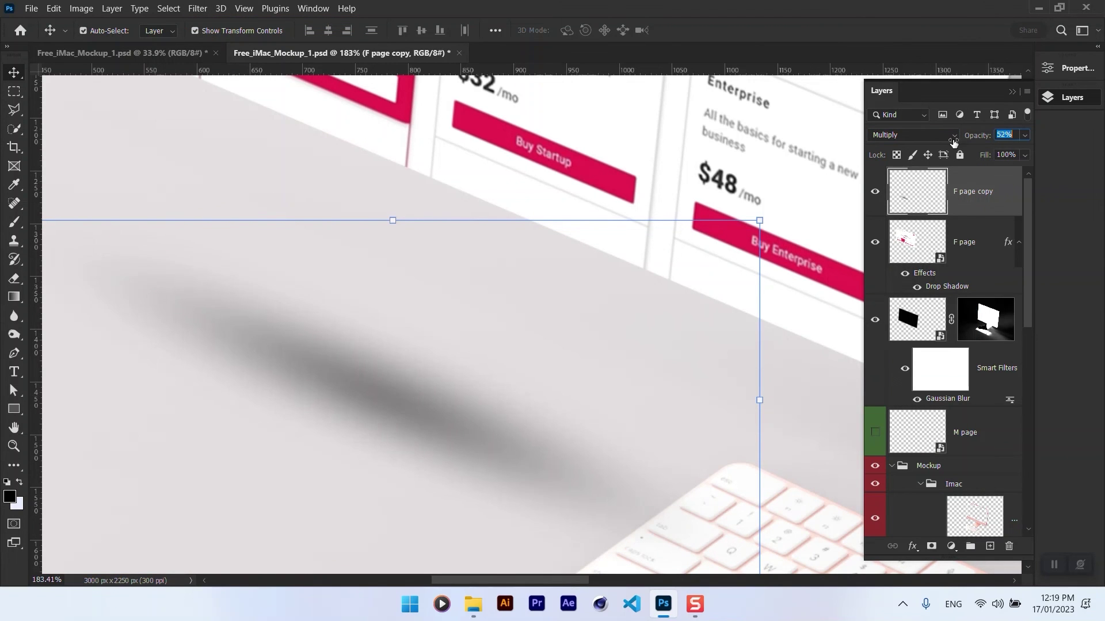
Duplicate the floor shadow, move the copy below the B page layer, and position it on the floor beneath the rear jewellery page.
{"action": "left_click_drag", "start_coordinate": [498, 355], "coordinate": [696, 319]}
{"action": "left_click", "coordinate": [449, 367]}
{"action": "left_click", "coordinate": [381, 336]}
{"action": "left_click_drag", "start_coordinate": [961, 208], "coordinate": [997, 484]}
{"action": "left_click", "coordinate": [759, 541]}
{"action": "left_click_drag", "start_coordinate": [591, 307], "coordinate": [561, 307]}
{"action": "left_click_drag", "start_coordinate": [682, 210], "coordinate": [700, 208]}
{"action": "key", "text": "ctrl+0"}
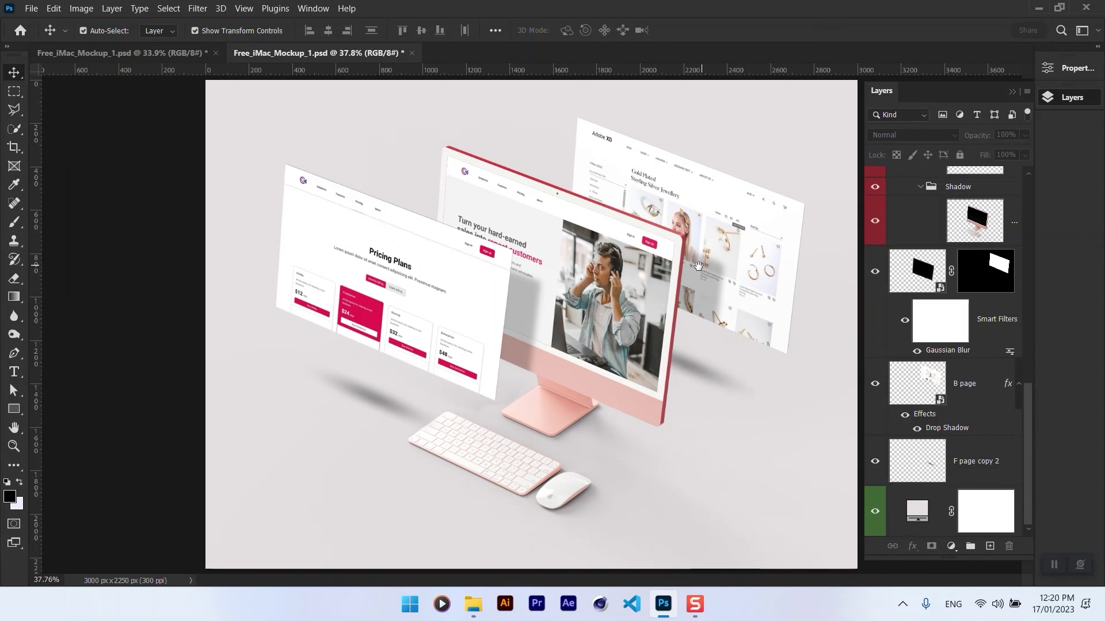
{"action": "left_click", "coordinate": [1011, 94]}
{"action": "scroll", "coordinate": [884, 275], "scroll_direction": "down", "scroll_amount": 1}
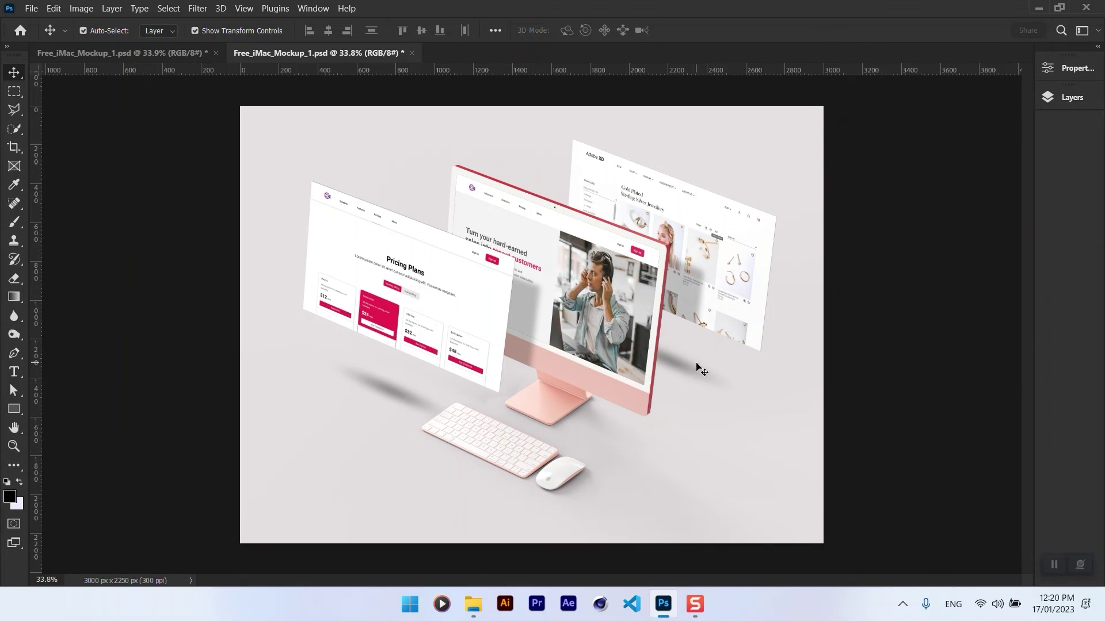